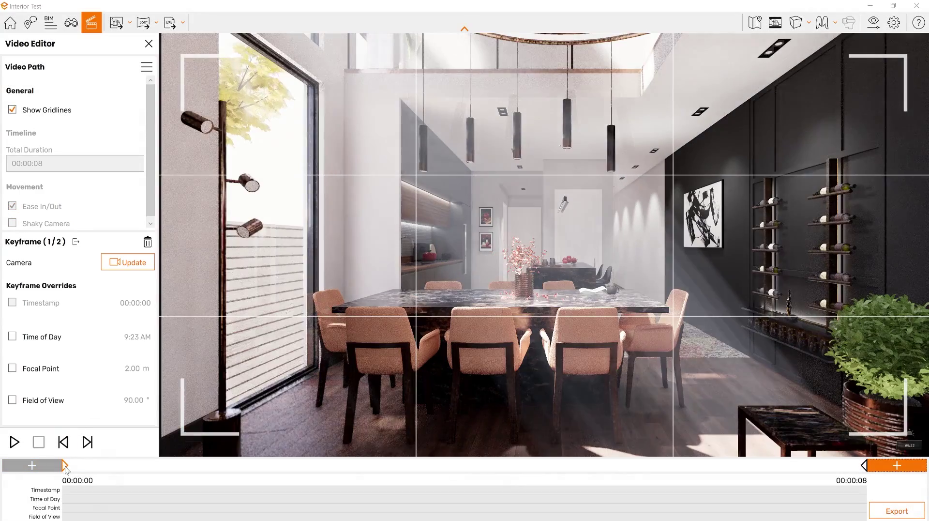
Step: Override the first keyframe's time of day with 9:00 AM and play the video path
left_click(12, 336)
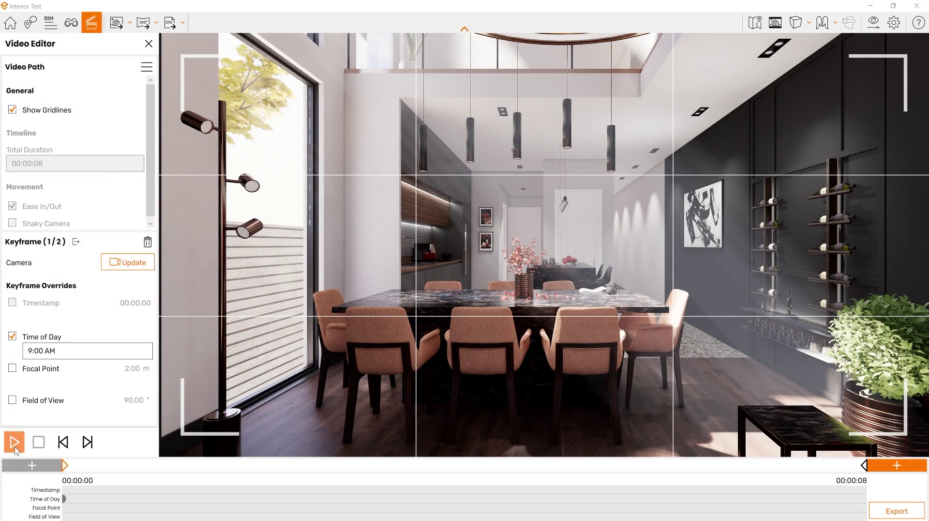
left_click(15, 448)
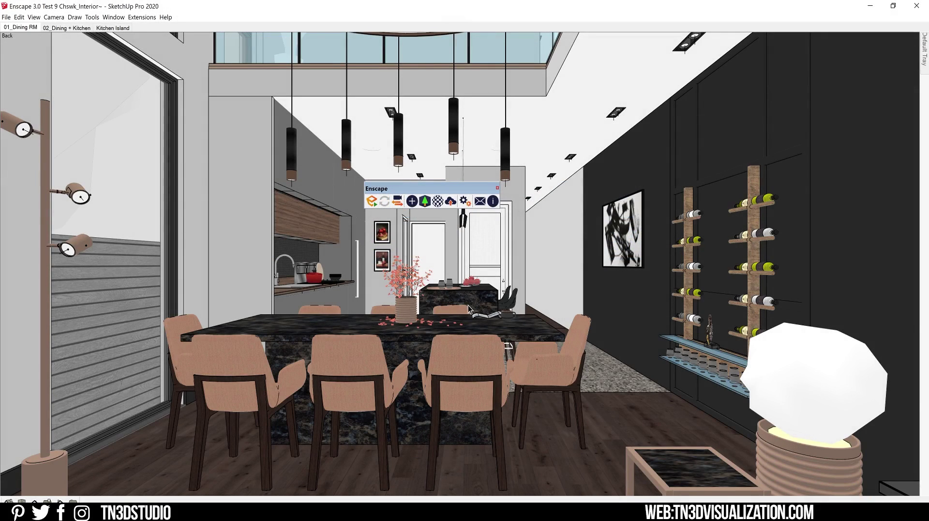
Step: Start Enscape from SketchUp and look through the help on general controls and Home Mode
left_click(372, 201)
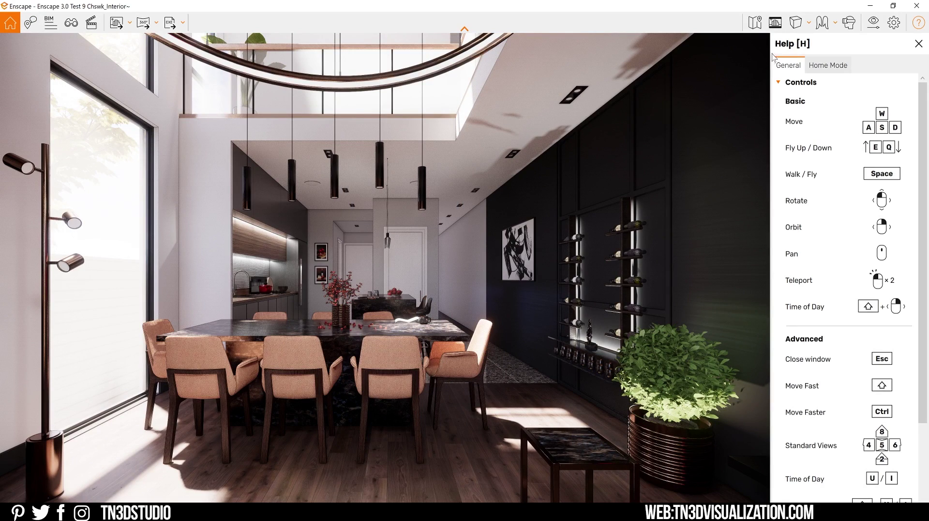
left_click(780, 83)
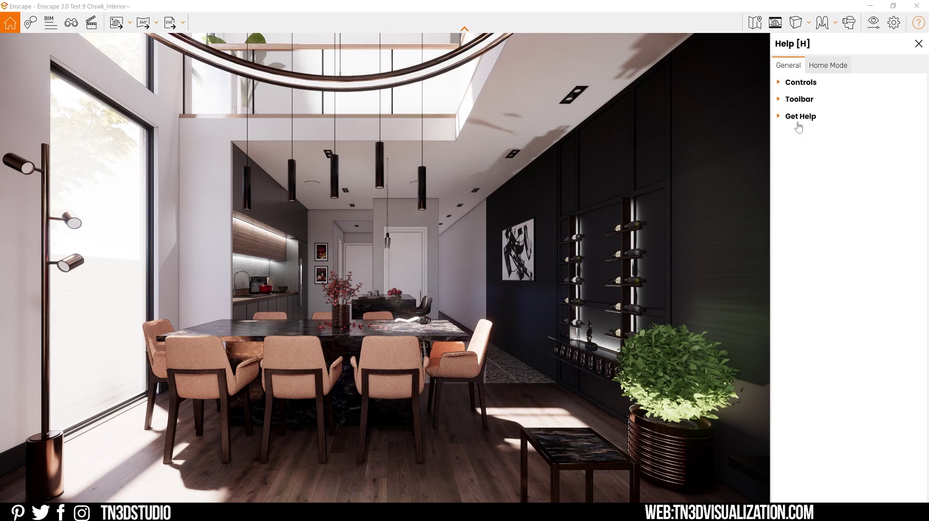
left_click(779, 84)
mouse_move(927, 97)
left_mouse_down()
mouse_move(927, 206)
mouse_move(927, 96)
left_mouse_up()
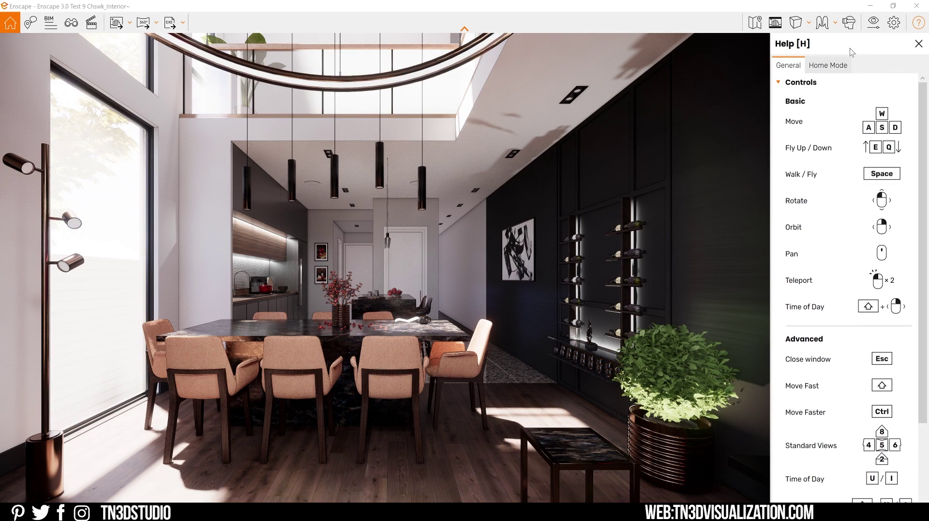
left_click(786, 83)
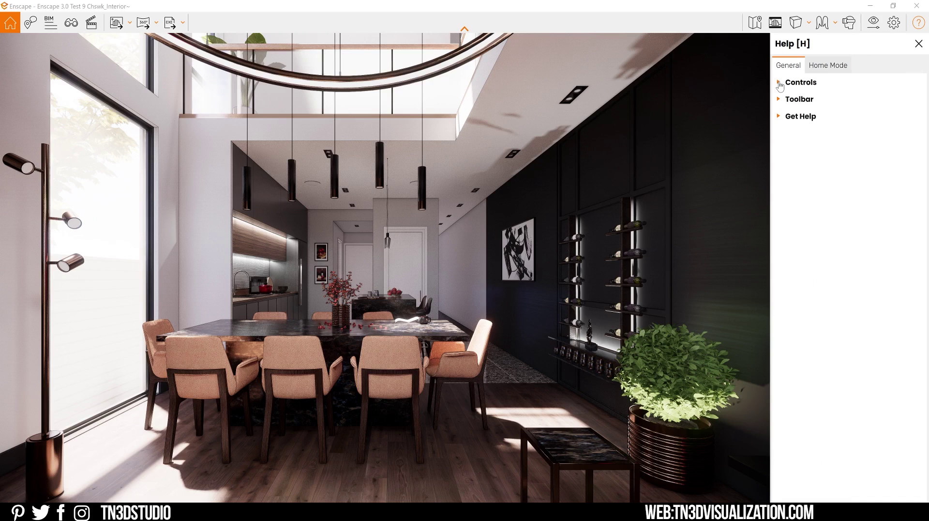
left_click(821, 69)
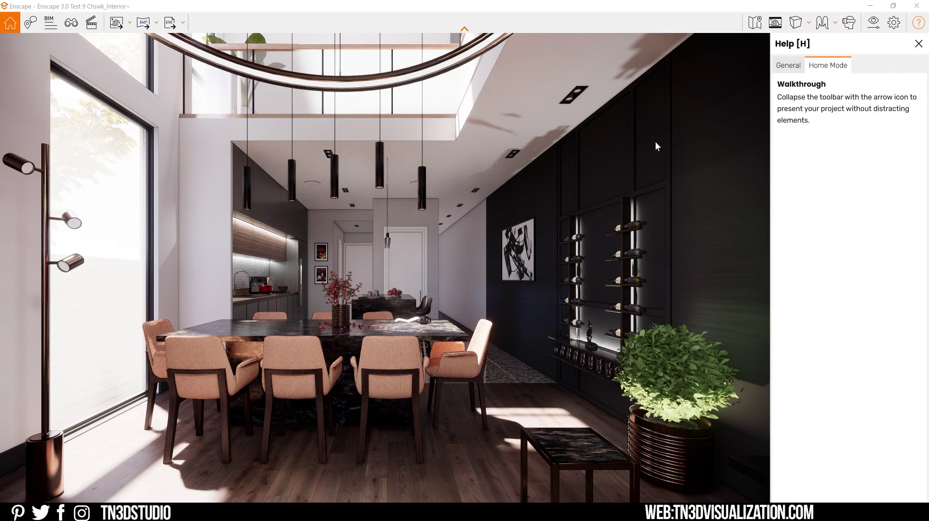
Step: View the help for Collaborative Annotation, leave annotation mode and close the help
left_click(33, 27)
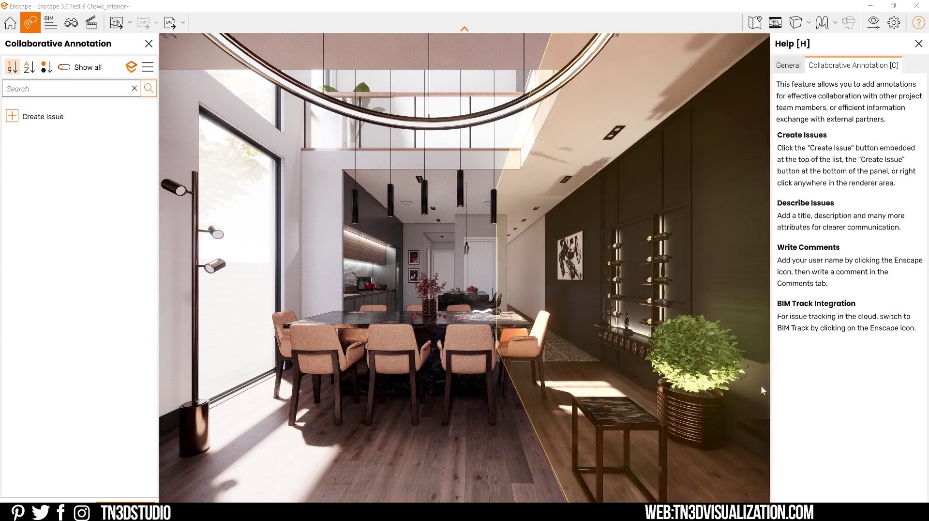
key("c")
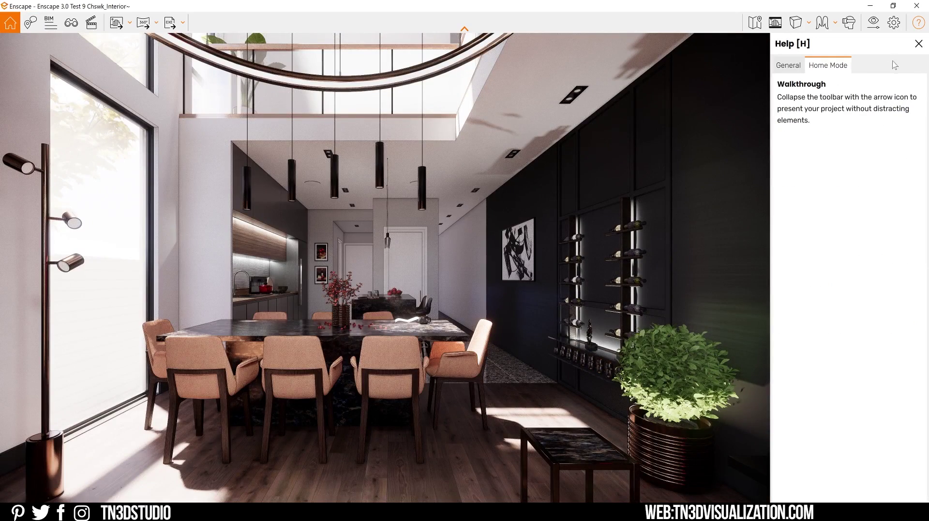
key("h")
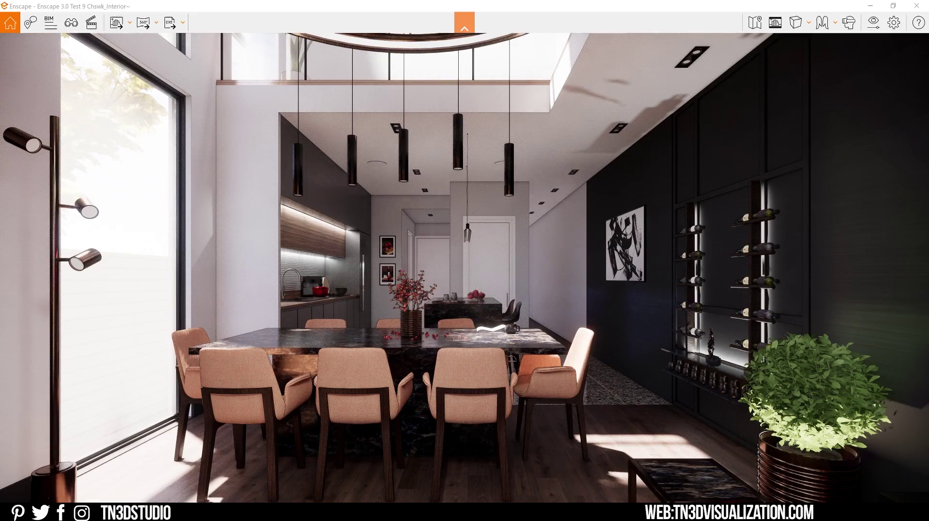
Step: Collapse and restore the renderer toolbar, and look at the available projection modes
left_click(464, 30)
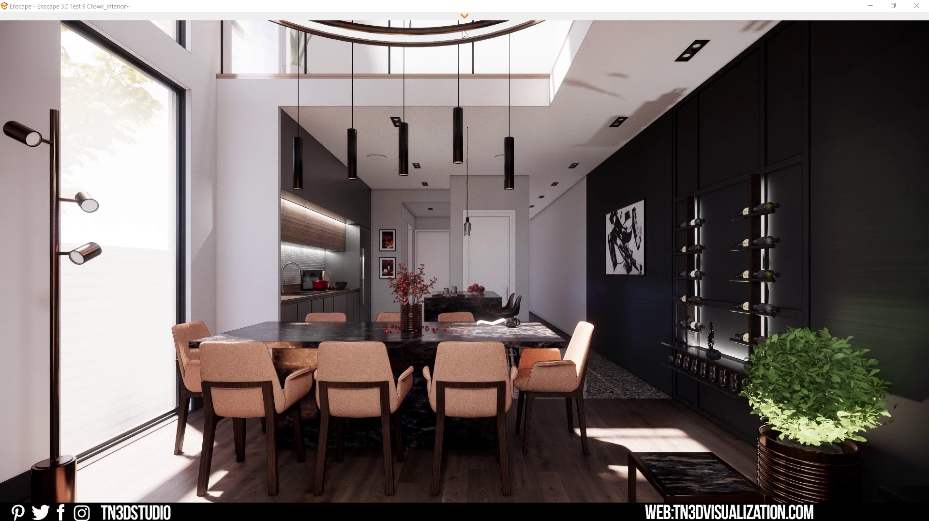
left_click(464, 15)
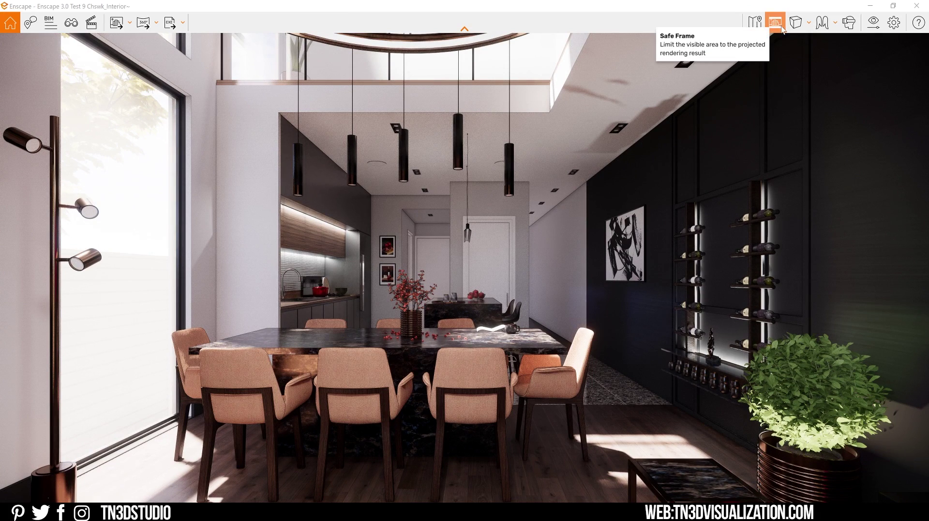
left_click(809, 22)
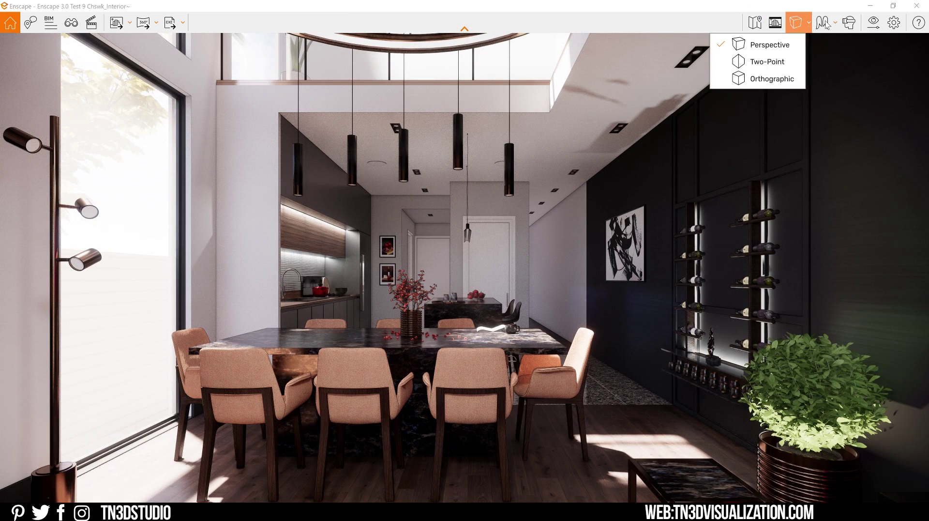
mouse_move(826, 24)
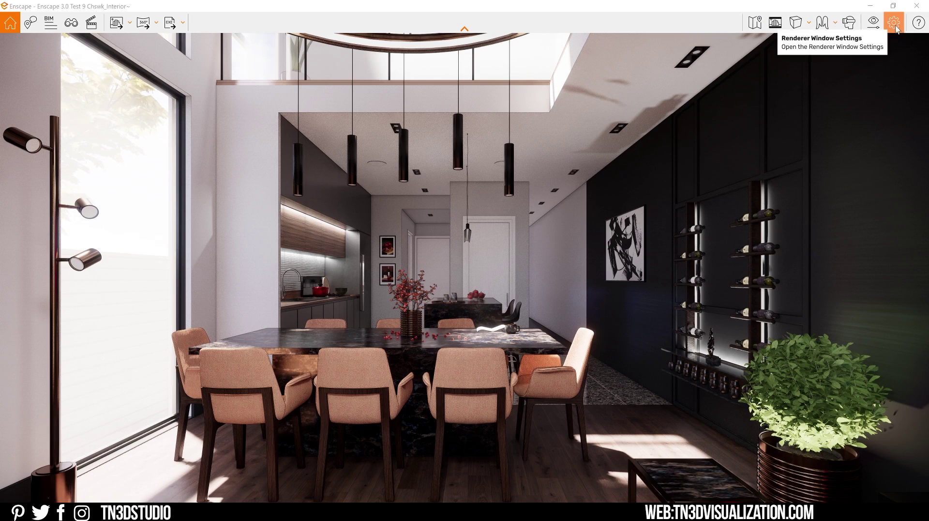
Step: Enable a custom renderer window title and set it to Interior Test
left_click(894, 23)
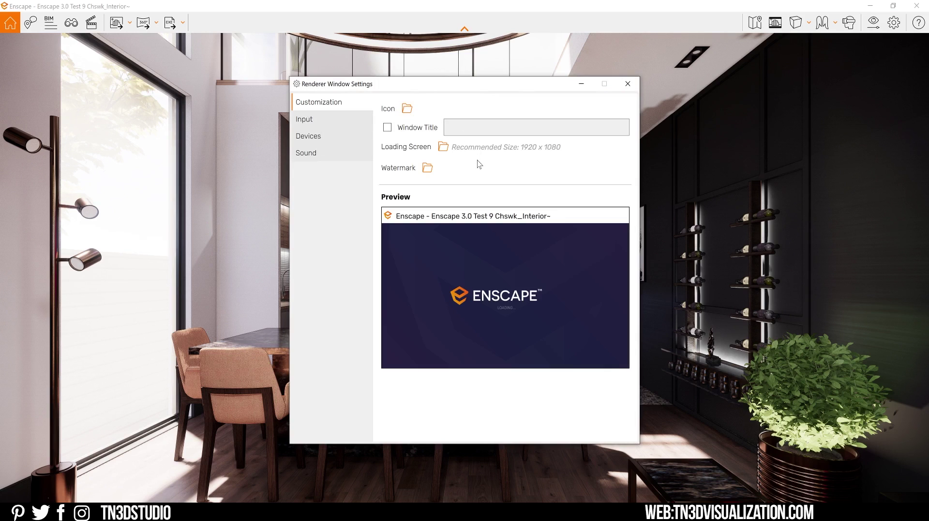
left_click(388, 128)
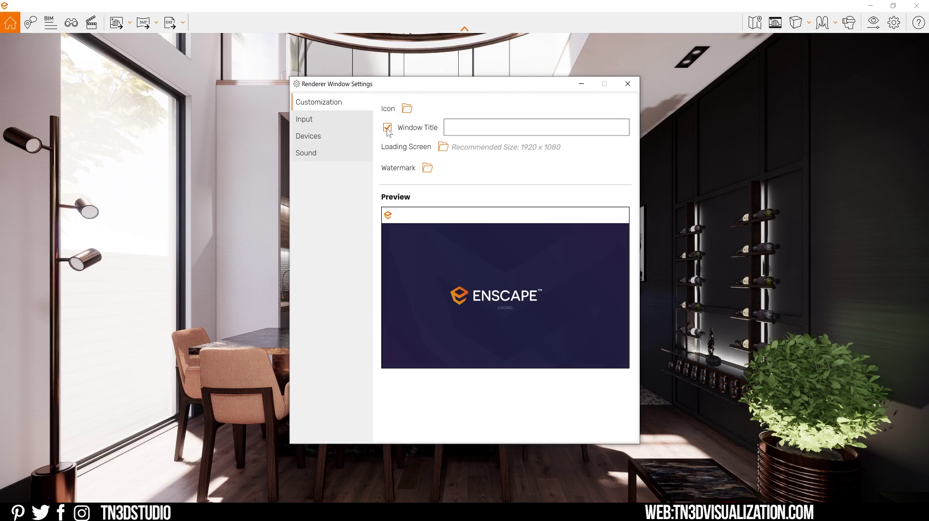
type("Interior Test")
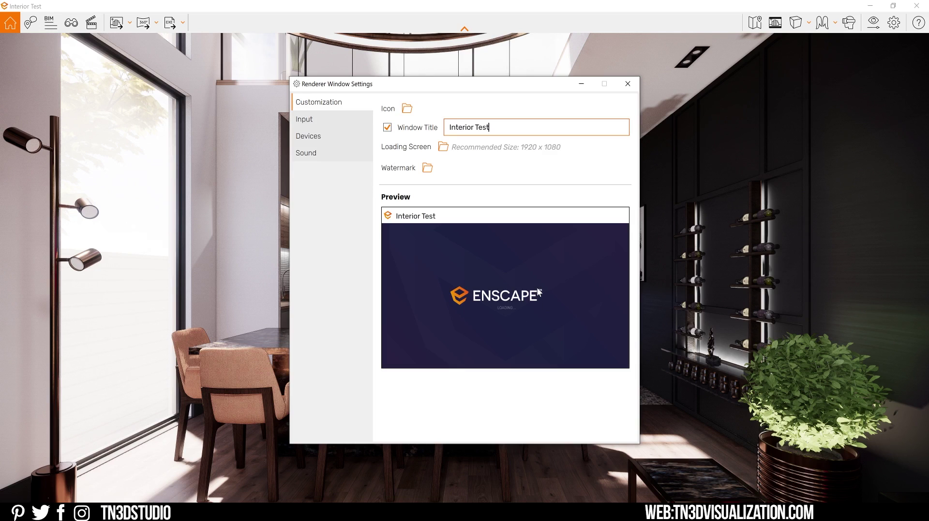
Step: Review the Input, Devices and Sound sections of the renderer window settings and close them
left_click(327, 123)
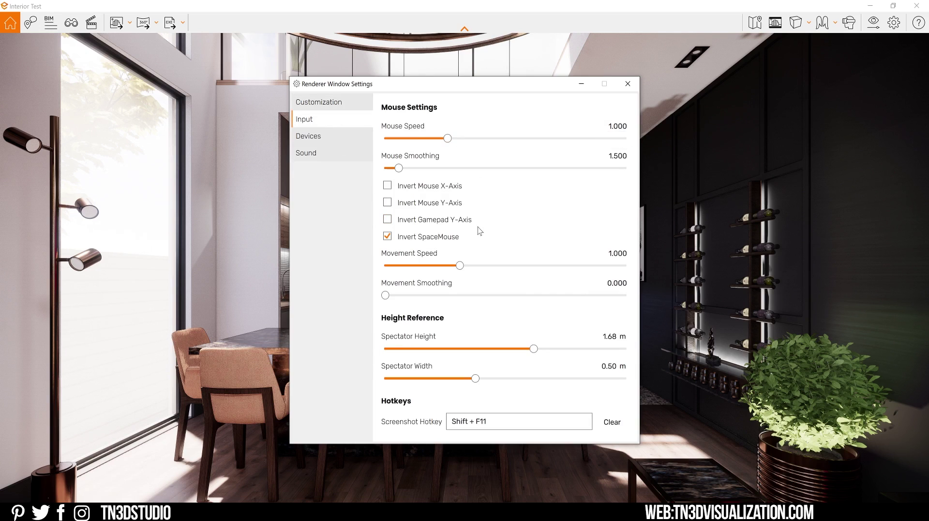
left_click(327, 137)
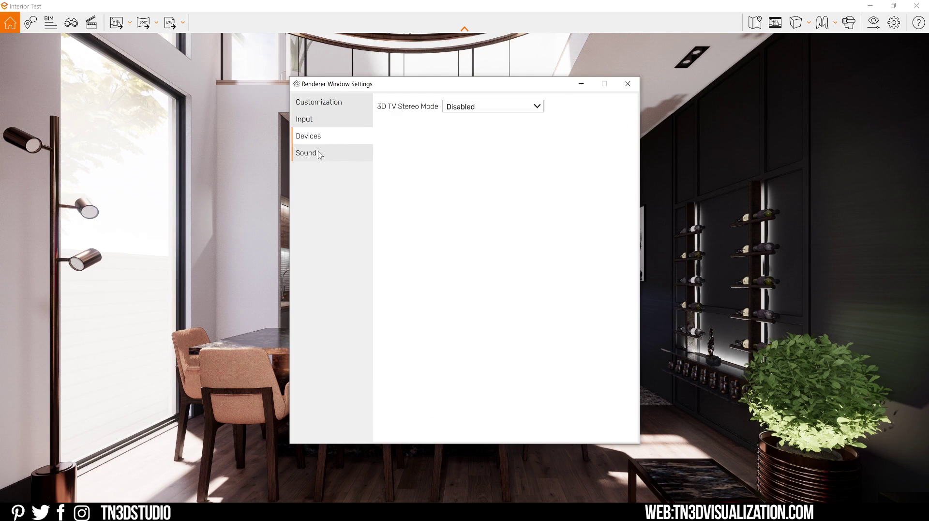
left_click(318, 156)
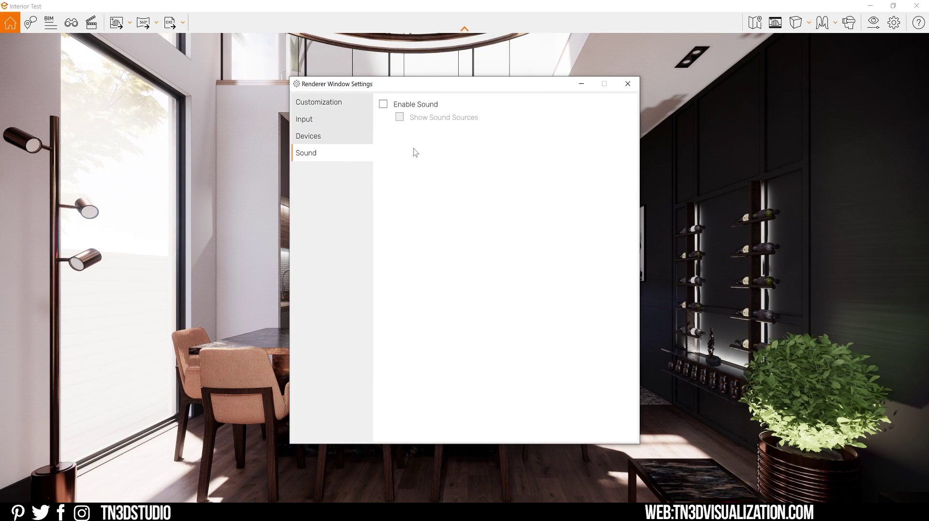
left_click(627, 84)
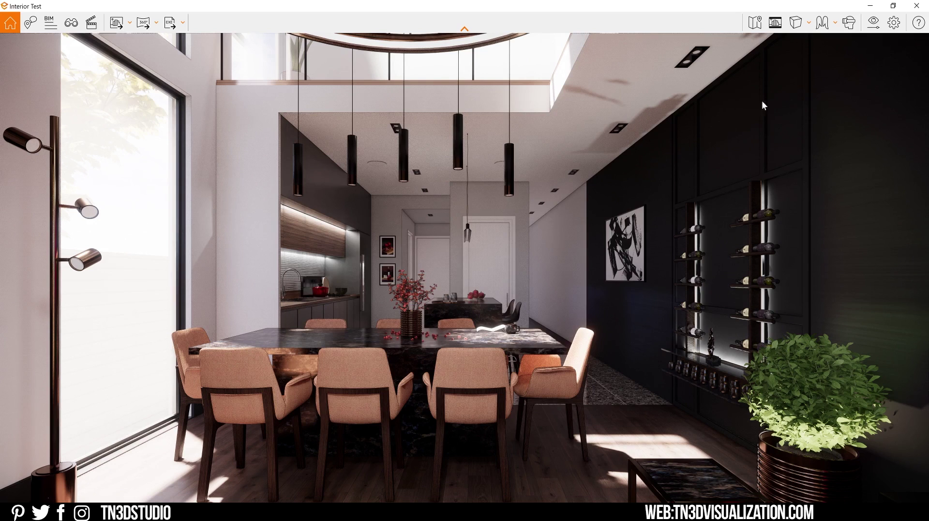
Step: Set the Mid-Day Interior preset's outlines to 27 % in the visual settings
left_click(873, 22)
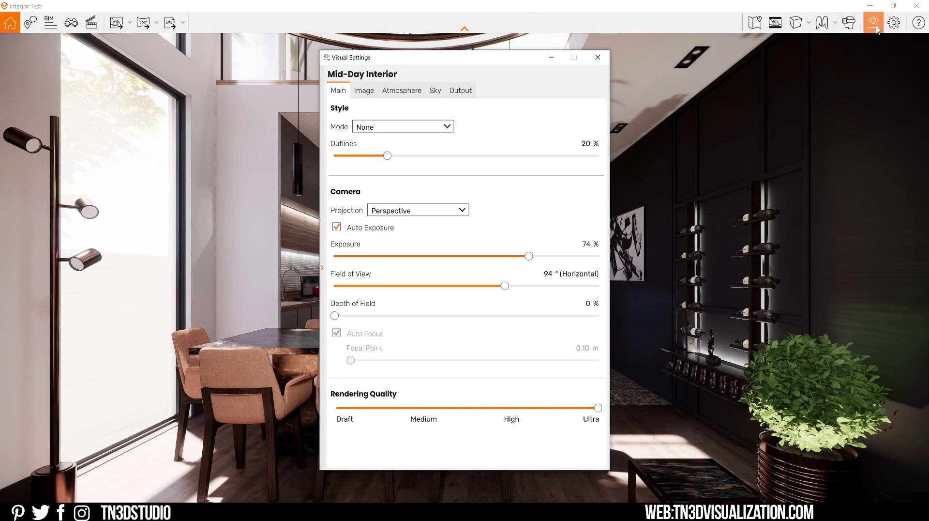
mouse_move(388, 155)
left_mouse_down()
mouse_move(506, 166)
mouse_move(404, 162)
left_mouse_up()
mouse_move(529, 256)
left_mouse_down()
mouse_move(422, 264)
mouse_move(530, 257)
left_mouse_up()
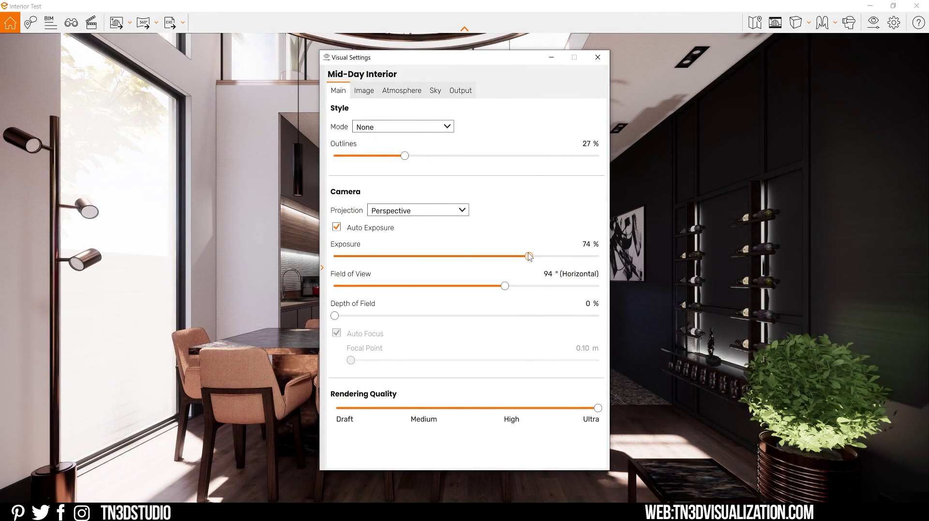
Step: Set motion blur, lens flare, bloom and vignette to 0 % for the Mid-Day Interior preset
left_click(363, 91)
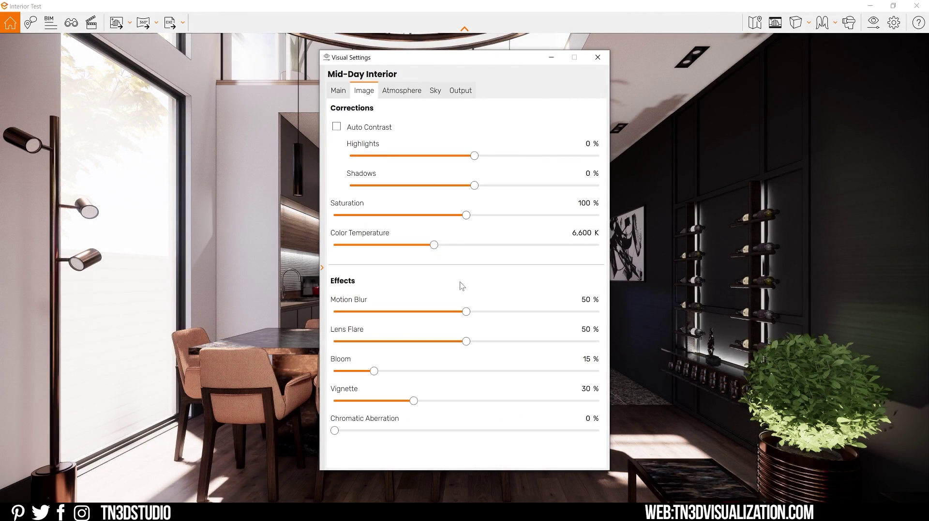
left_click_drag(466, 311, 334, 311)
left_click_drag(466, 341, 334, 341)
left_click_drag(374, 370, 334, 370)
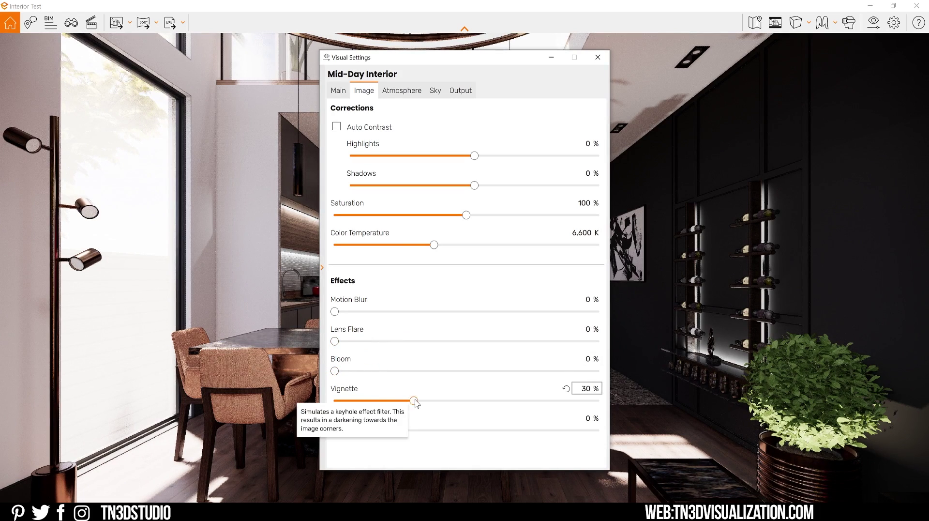
left_click_drag(415, 400, 334, 400)
Step: Create a new visual preset named Interior_Sun Ray
left_click(410, 95)
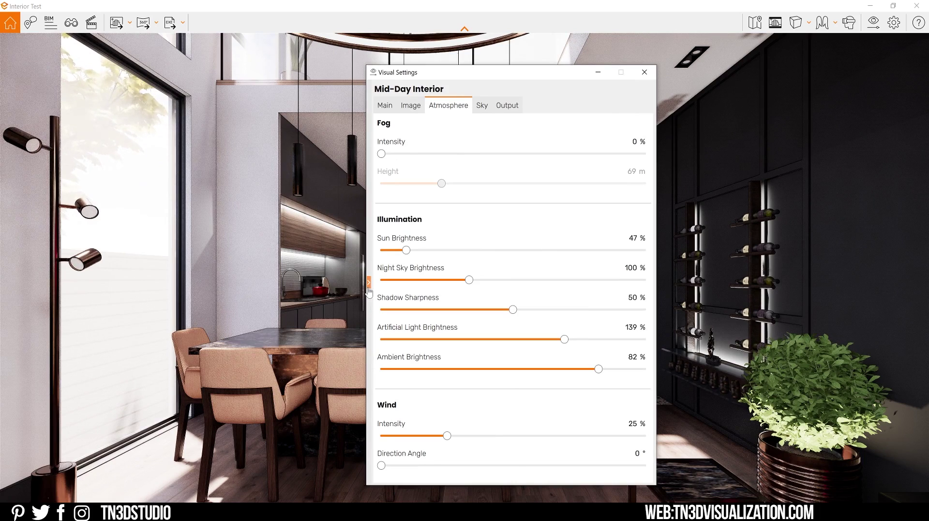
left_click(368, 286)
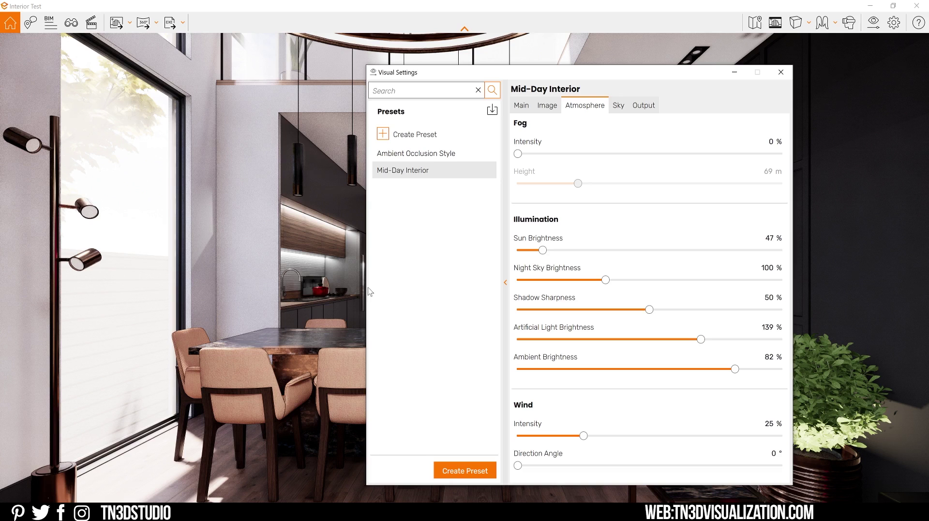
left_click(445, 469)
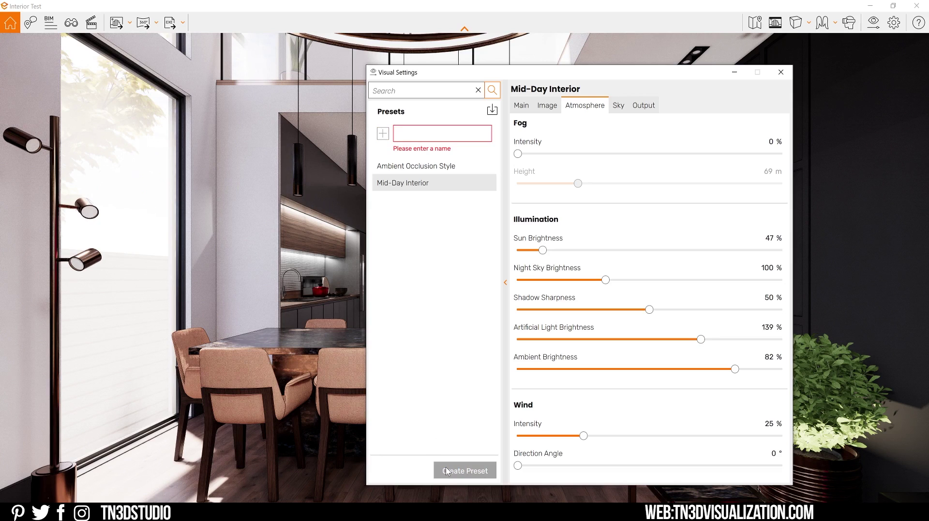
type("Interior_Sun Ray")
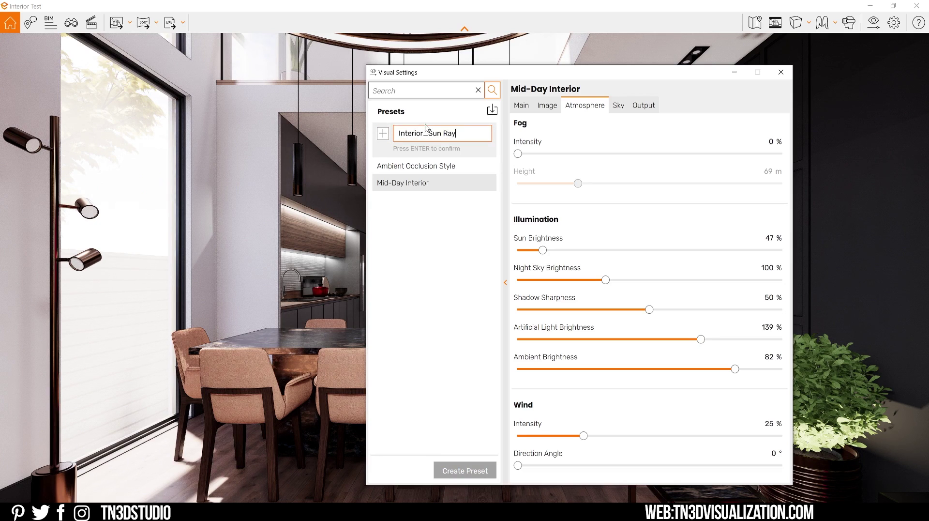
key("Return")
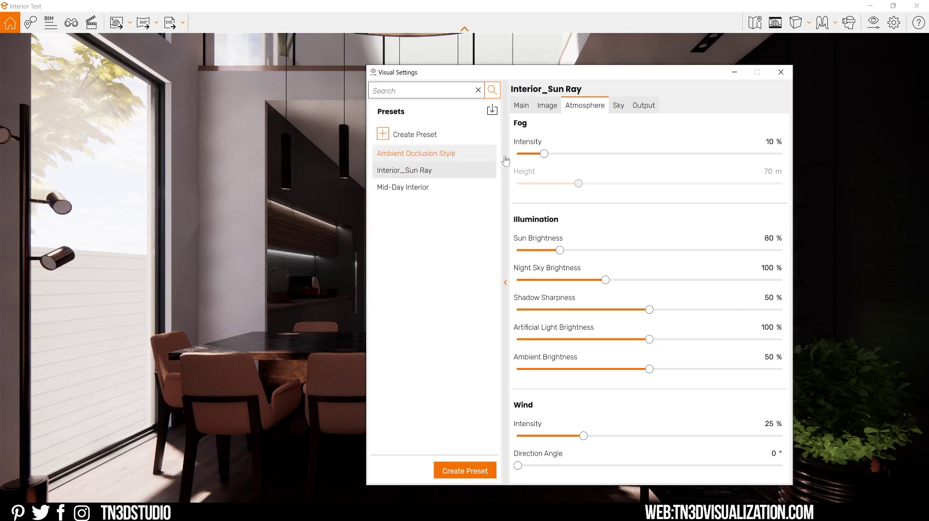
Step: Set the Interior_Sun Ray preset's fog intensity to 66 %, fog height to 193 m and camera exposure to 65 %
left_click_drag(544, 154, 637, 155)
left_click_drag(578, 183, 686, 183)
left_click_drag(639, 154, 691, 155)
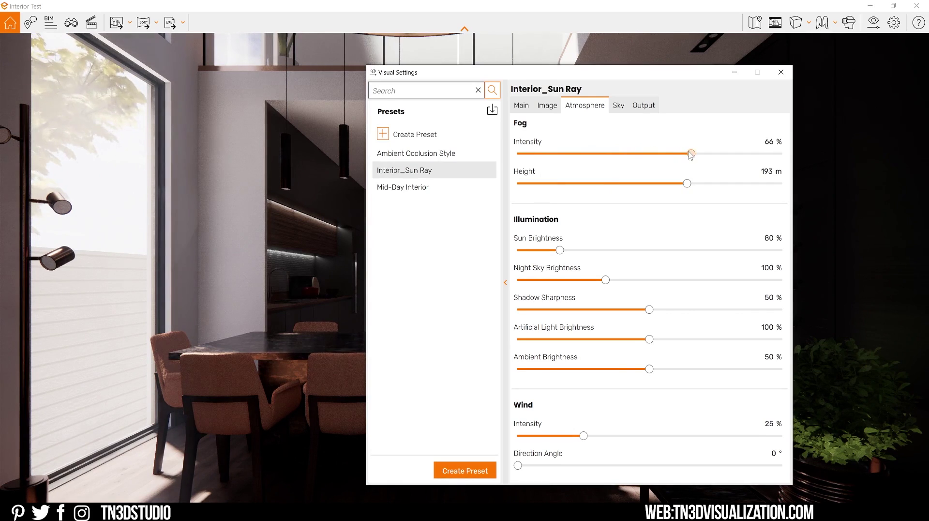
left_click(521, 106)
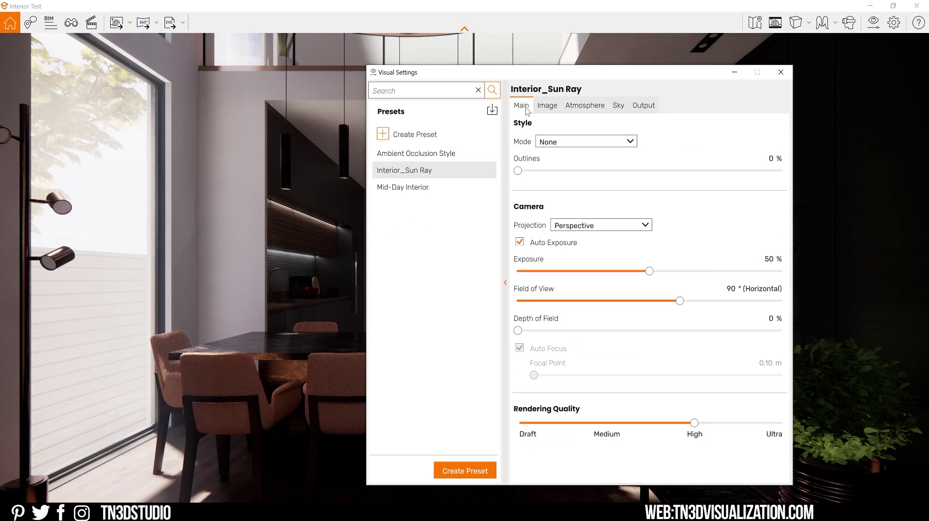
left_click_drag(649, 271, 688, 270)
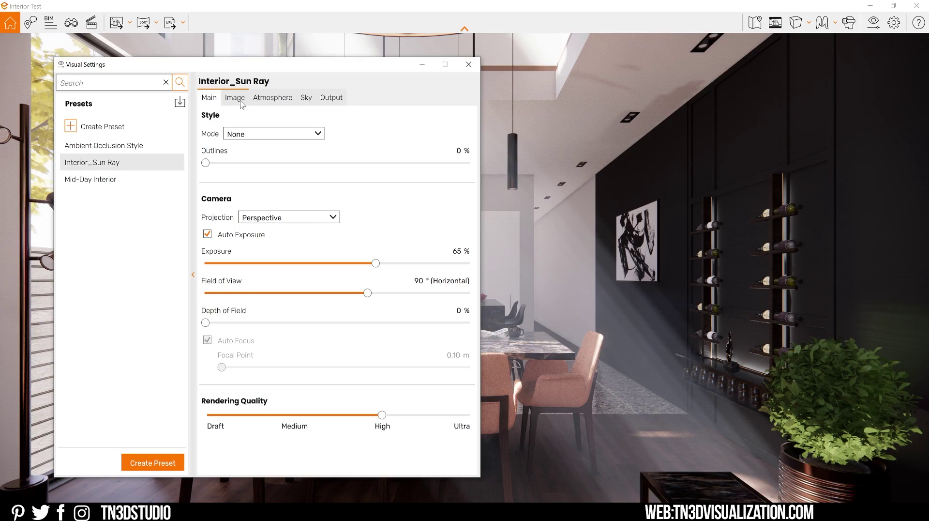
Step: Set the Interior_Sun Ray preset's color temperature to 6,340 K and its motion blur, lens flare, bloom and vignette to 0 %
left_click(235, 98)
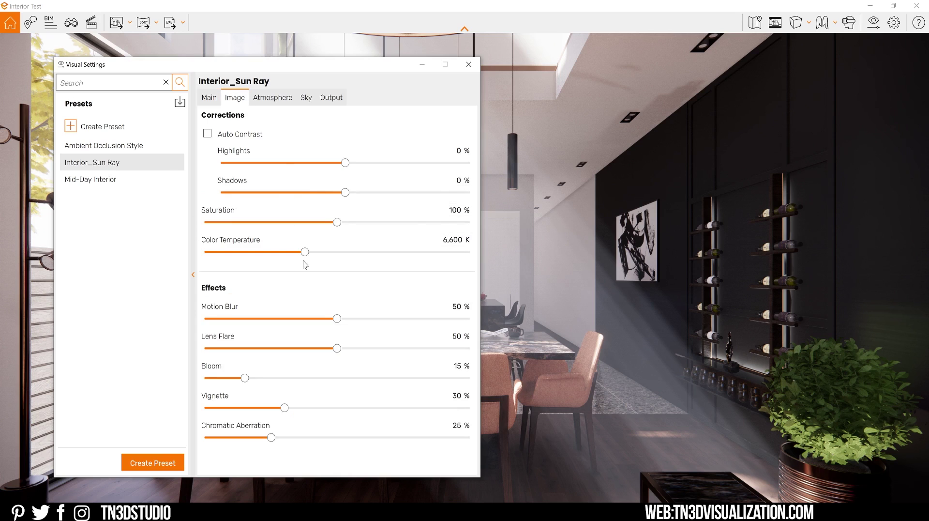
left_click_drag(305, 251, 301, 252)
left_click_drag(336, 319, 205, 318)
left_click_drag(337, 348, 206, 348)
left_click_drag(244, 378, 205, 377)
left_click_drag(279, 409, 205, 408)
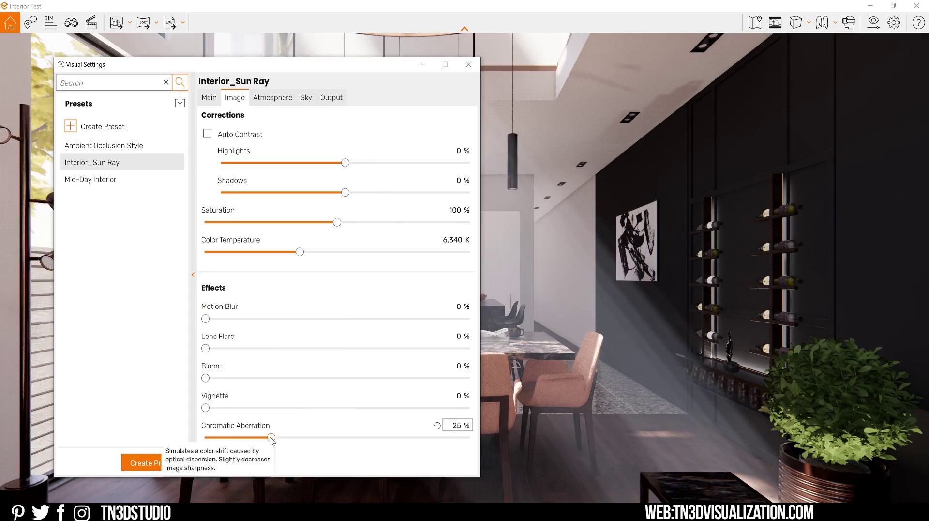
key("Escape")
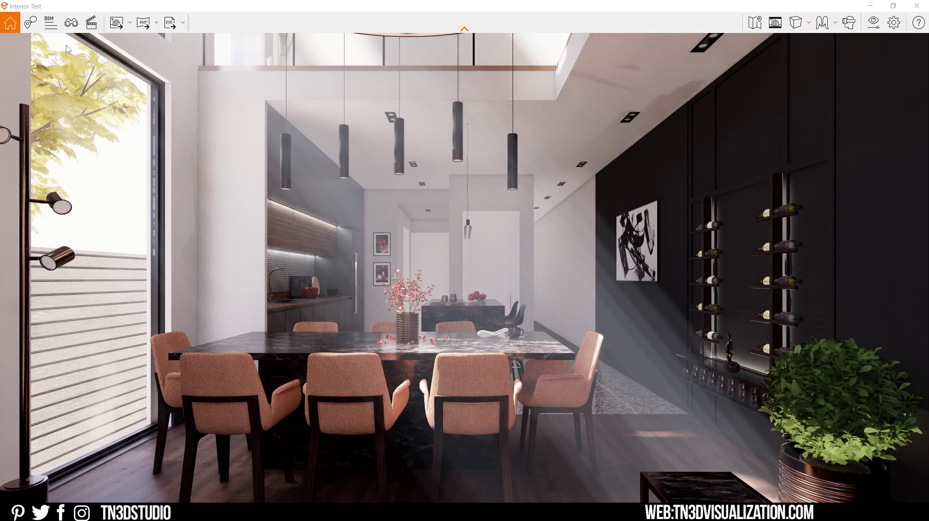
Step: Look over the collaborative annotations, the BIM information and the list of saved views
left_click(28, 28)
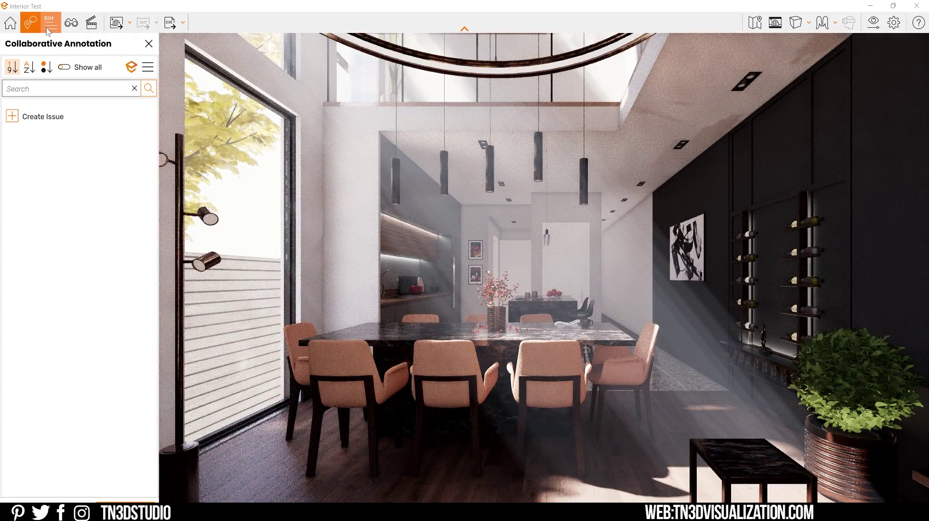
left_click(48, 29)
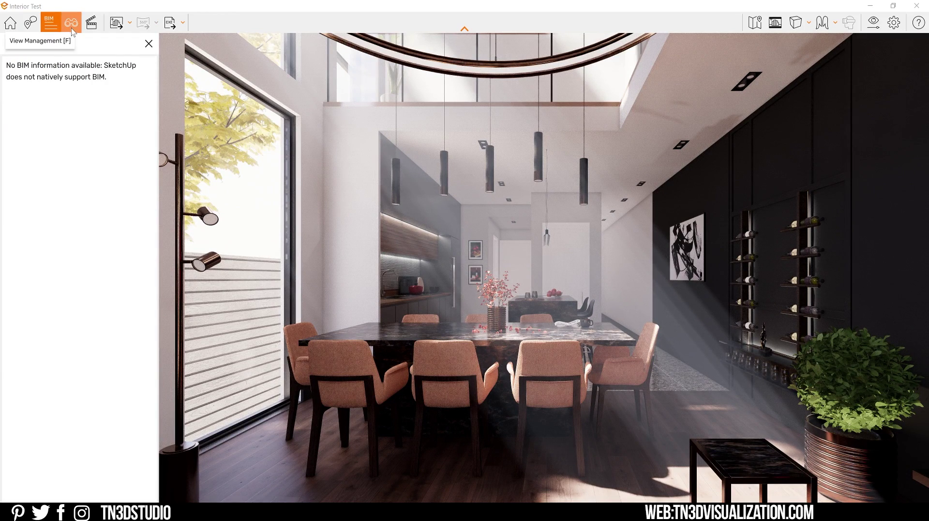
left_click(71, 23)
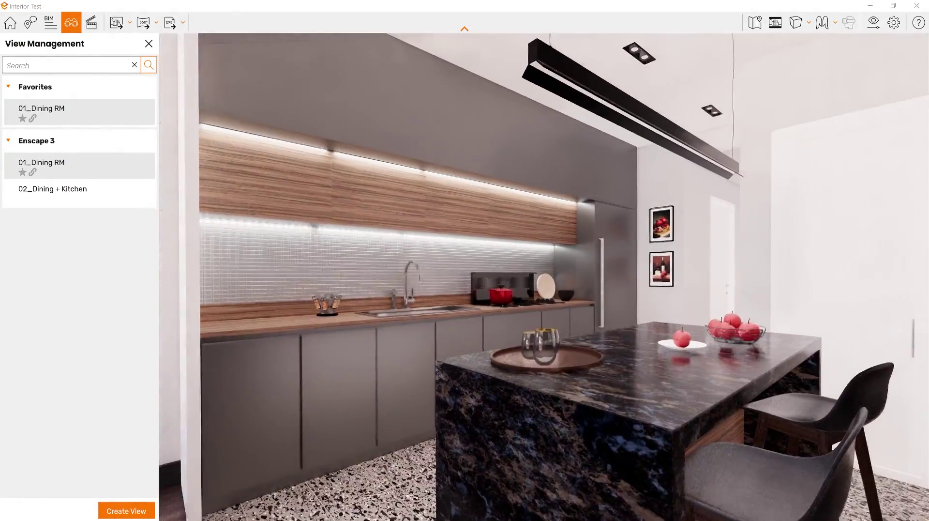
Step: Create a view of the kitchen named 03_Kitchen Island
left_click(126, 511)
type("03_Ki")
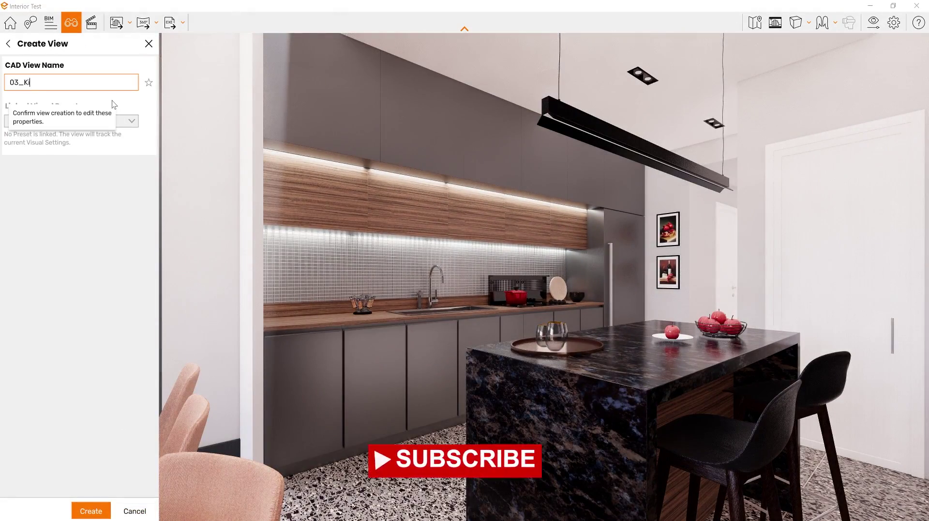
type("tchen Island")
key("Return")
Step: Link the Mid-Day Interior visual preset to the 03_Kitchen Island view, save it and show the view
left_click(121, 125)
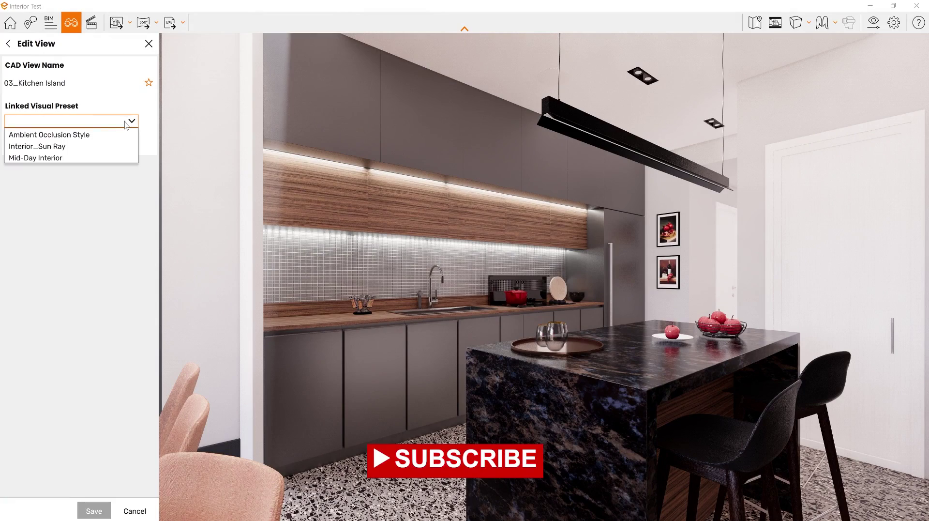
left_click(54, 155)
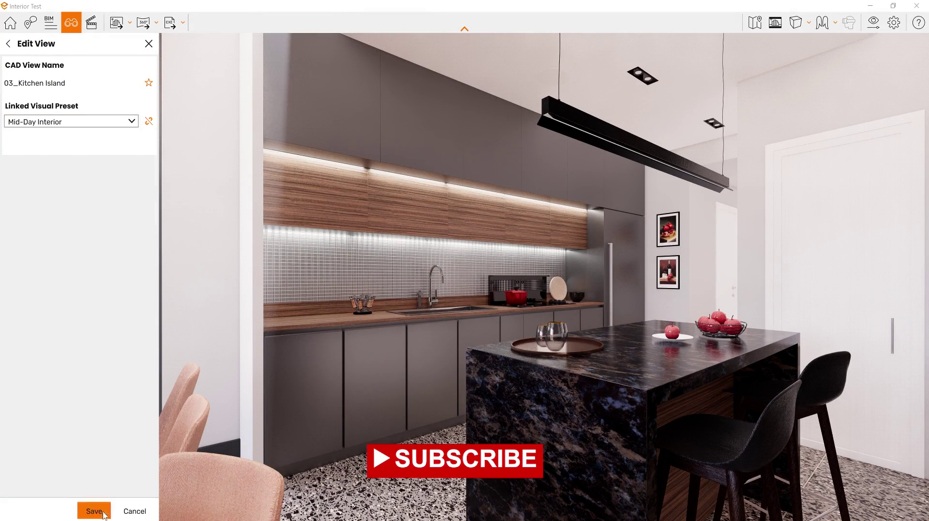
left_click(94, 511)
left_click(34, 214)
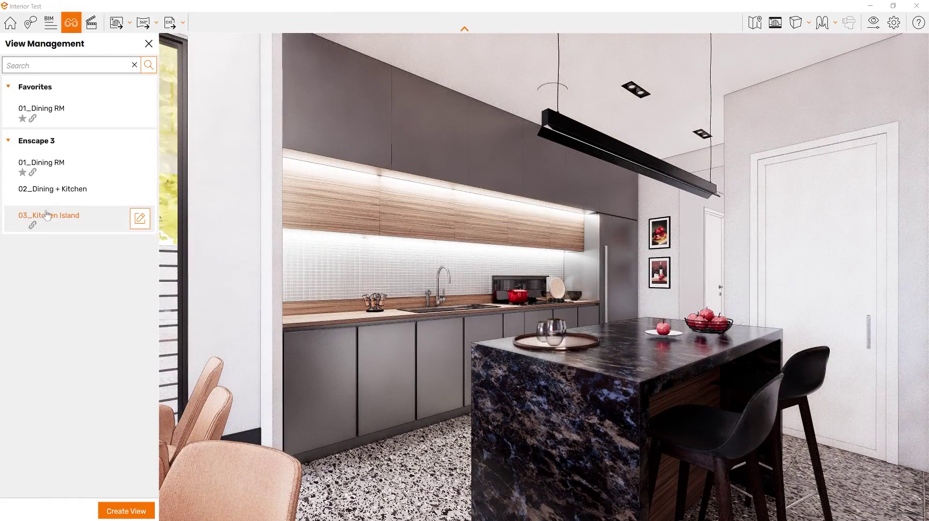
Step: Change the 03_Kitchen Island view's linked preset to Ambient Occlusion Style, save it and show the view
left_click(139, 222)
left_click(112, 124)
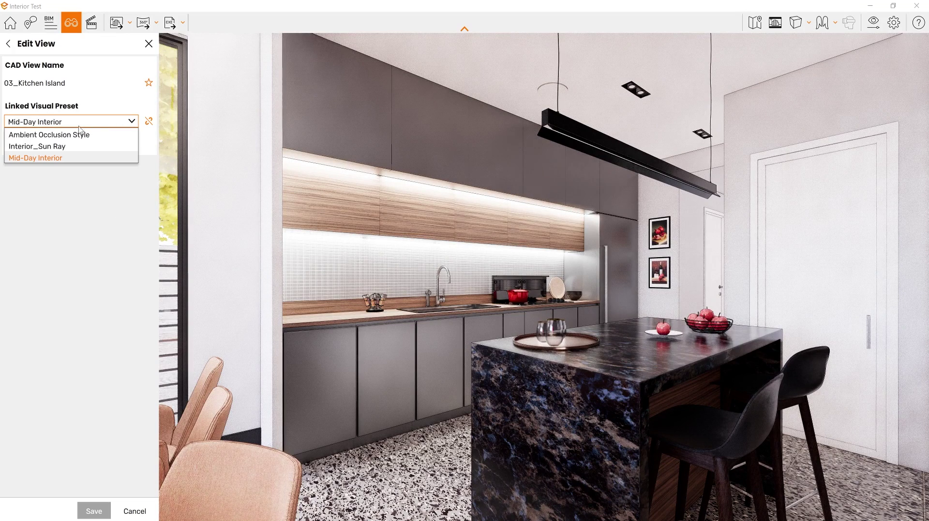
left_click(48, 135)
left_click(94, 511)
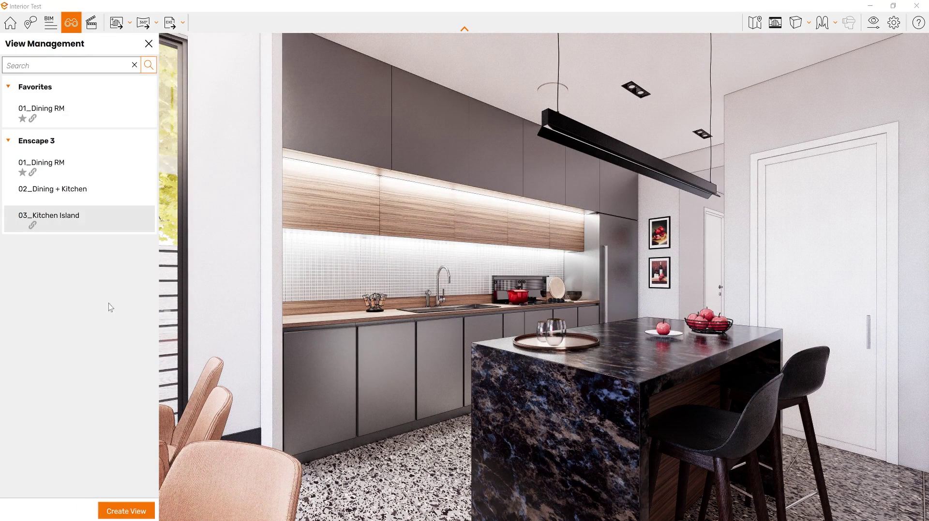
left_click(33, 222)
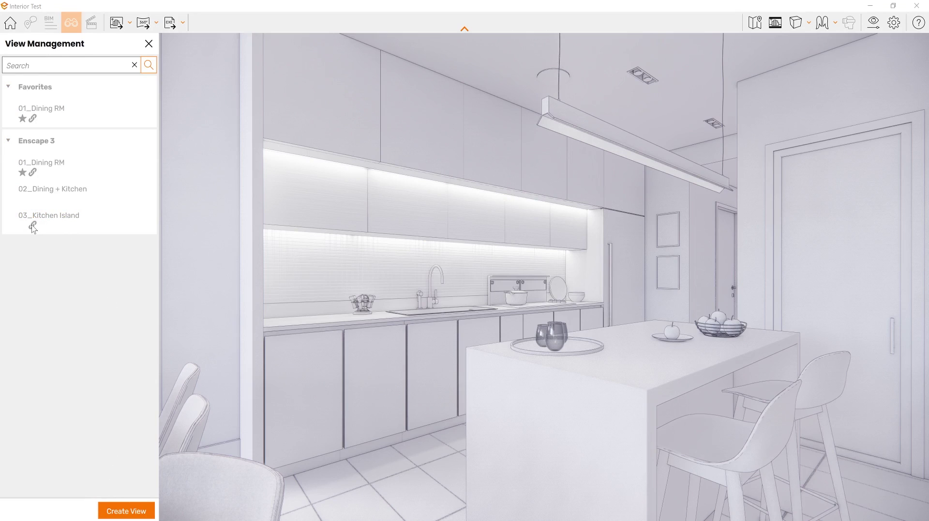
Step: Link the 03_Kitchen Island view to the Interior_Sun Ray preset, save it and show the view
left_click(139, 219)
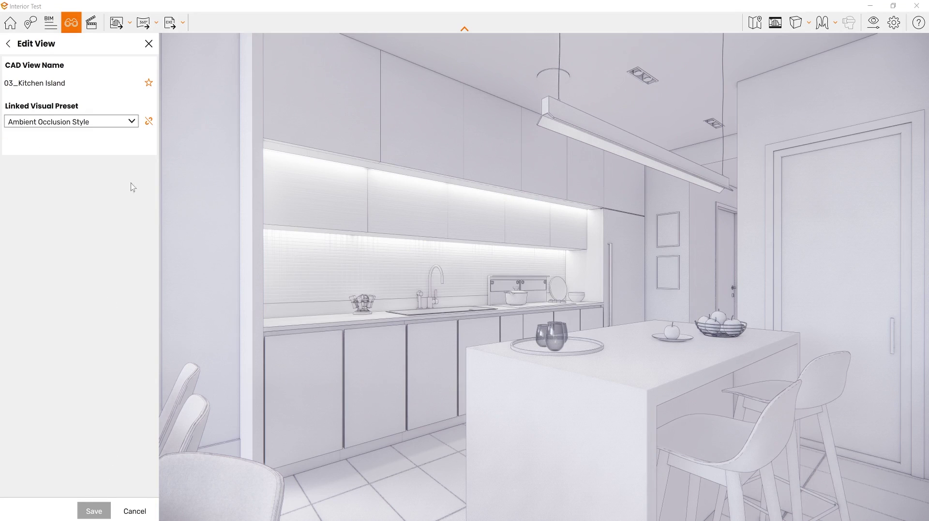
left_click(116, 122)
left_click(67, 143)
left_click(94, 511)
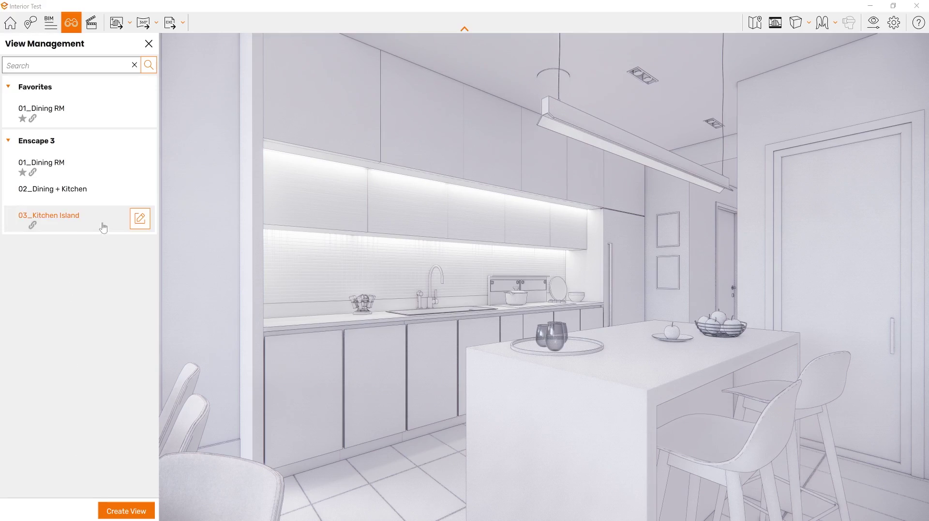
left_click(79, 223)
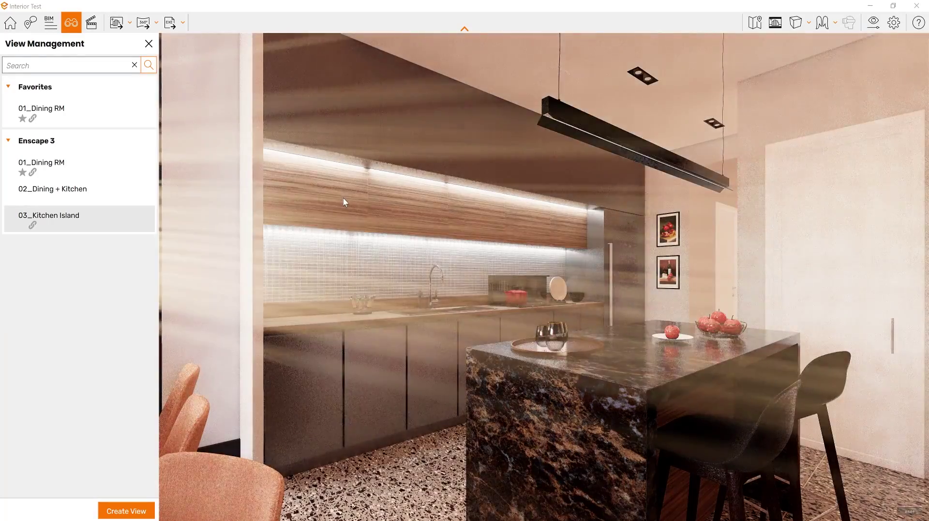
Step: Return to the 01_Dining RM view, close view management and open the video editor
key("1")
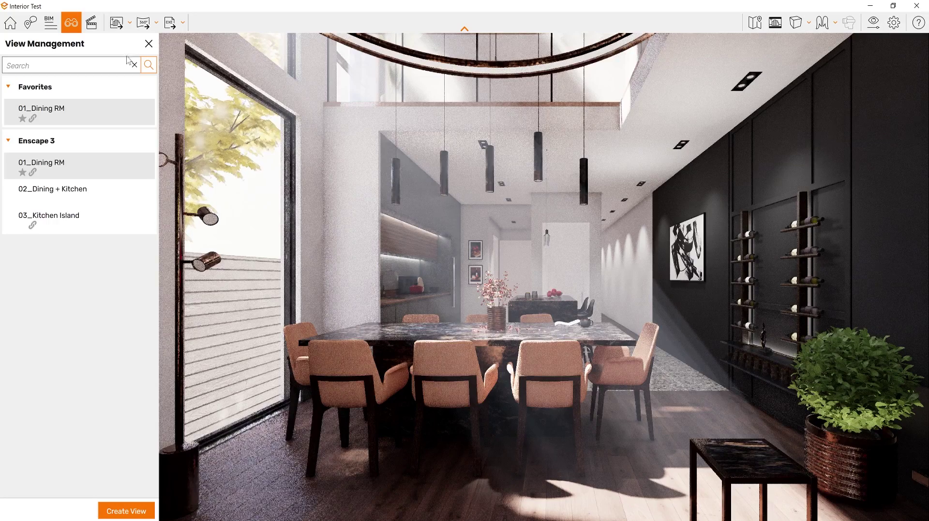
left_click(150, 46)
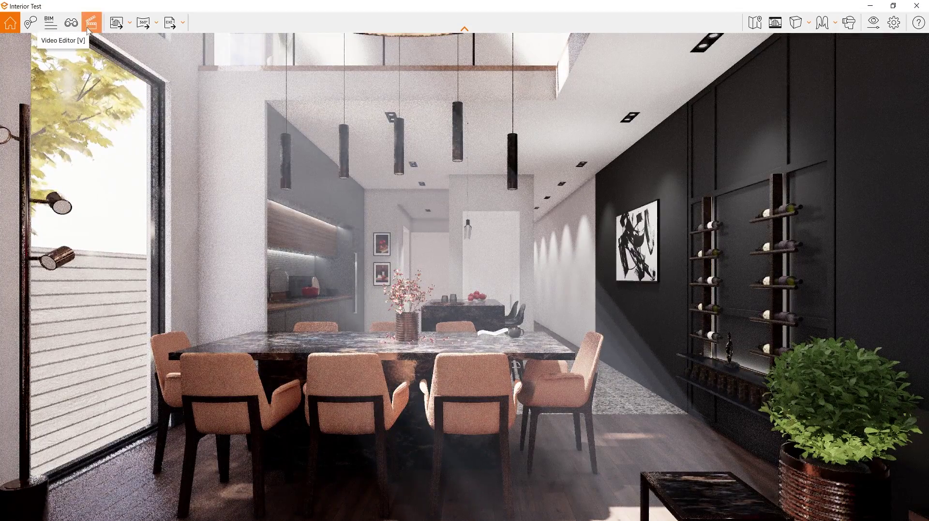
left_click(90, 28)
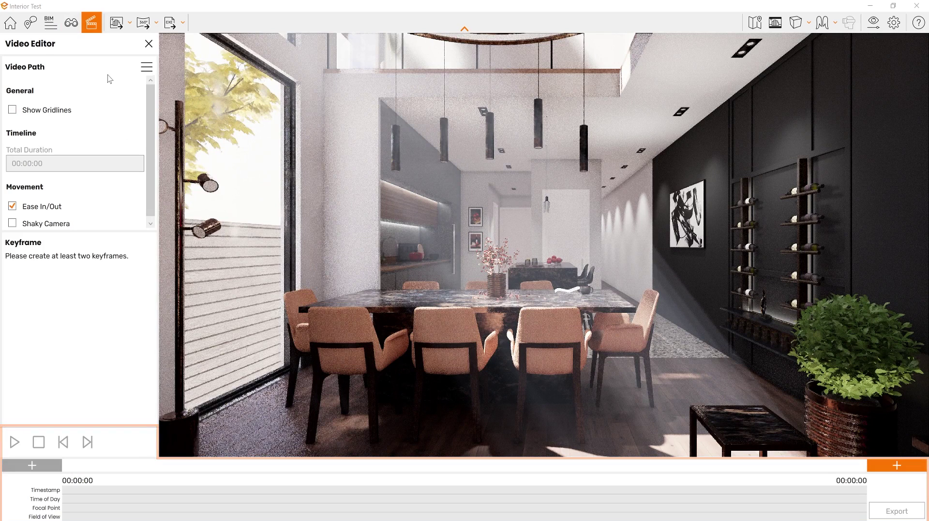
left_click(147, 67)
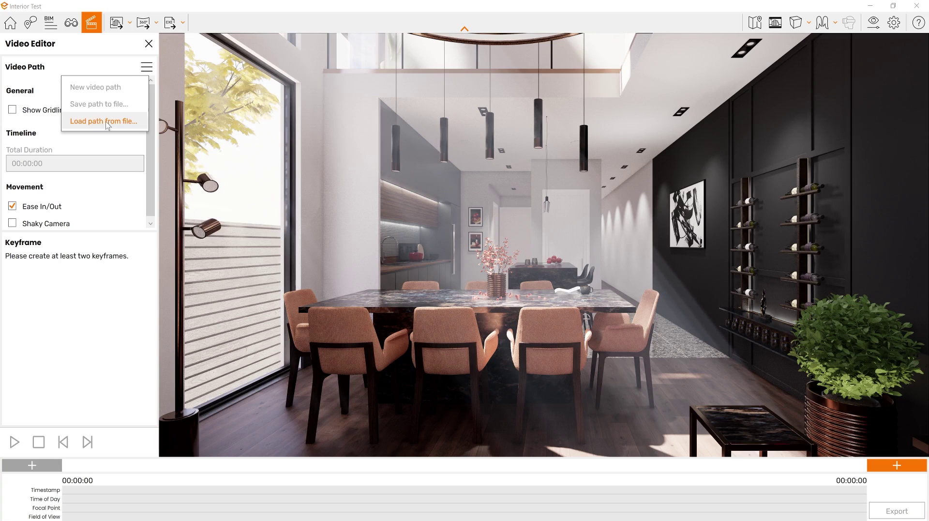
left_click(48, 86)
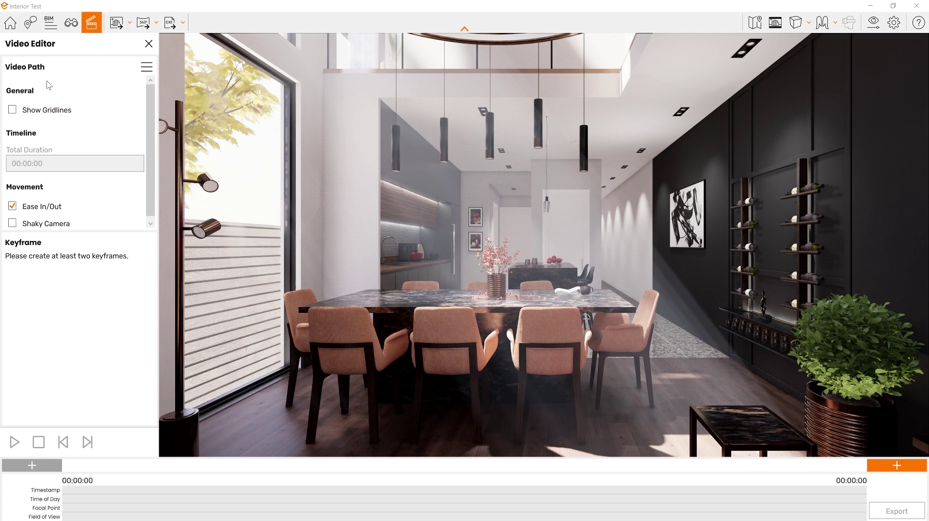
Step: Show the video gridlines and add the starting keyframe with the camera shifted sideways in the dining room
left_click(13, 110)
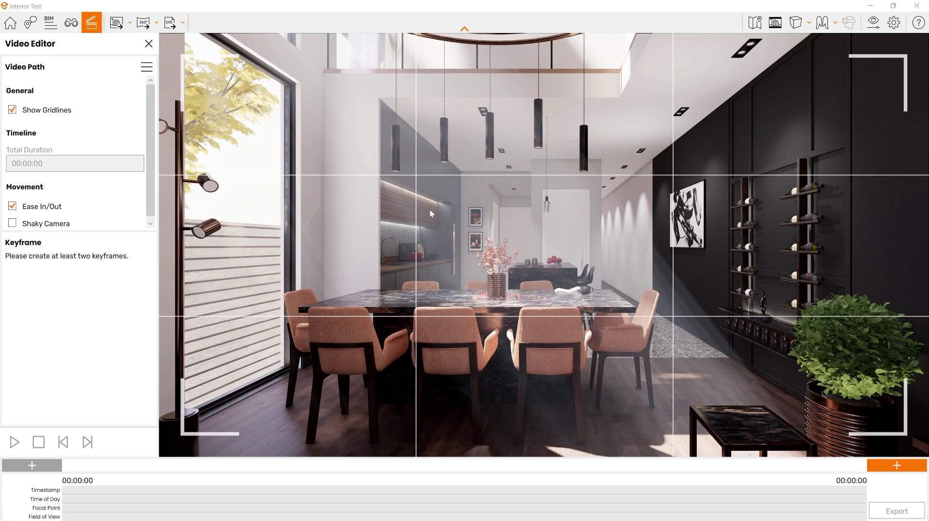
key("a")
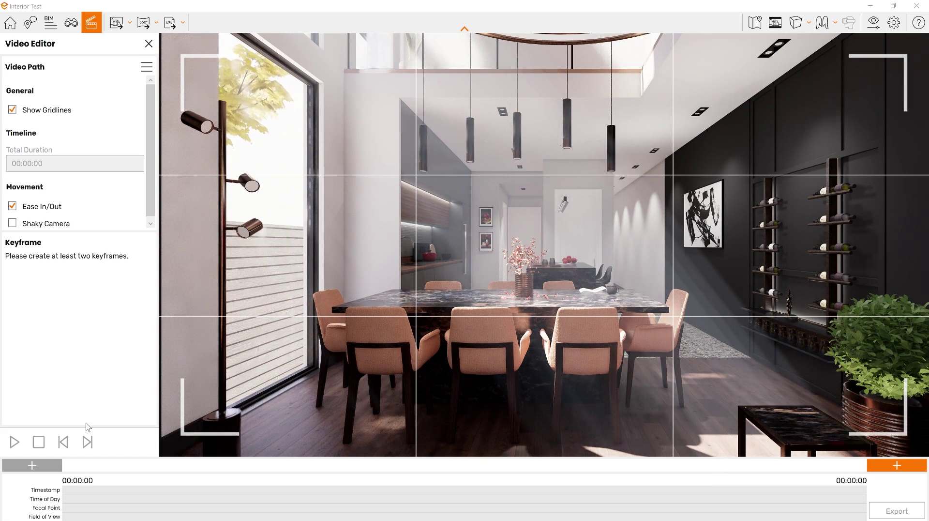
left_click(33, 466)
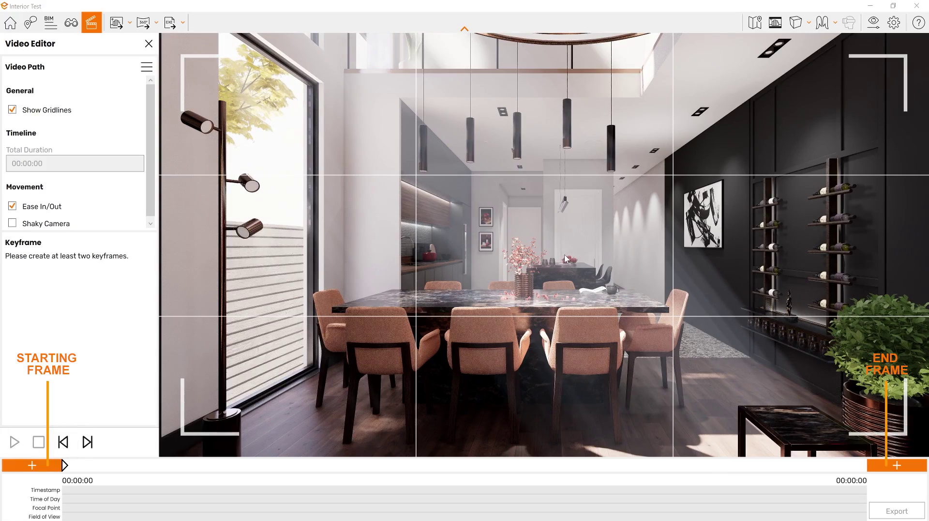
Step: Add the end keyframe of the video path with the camera moved closer to the dining table
scroll(565, 258, "up", 3)
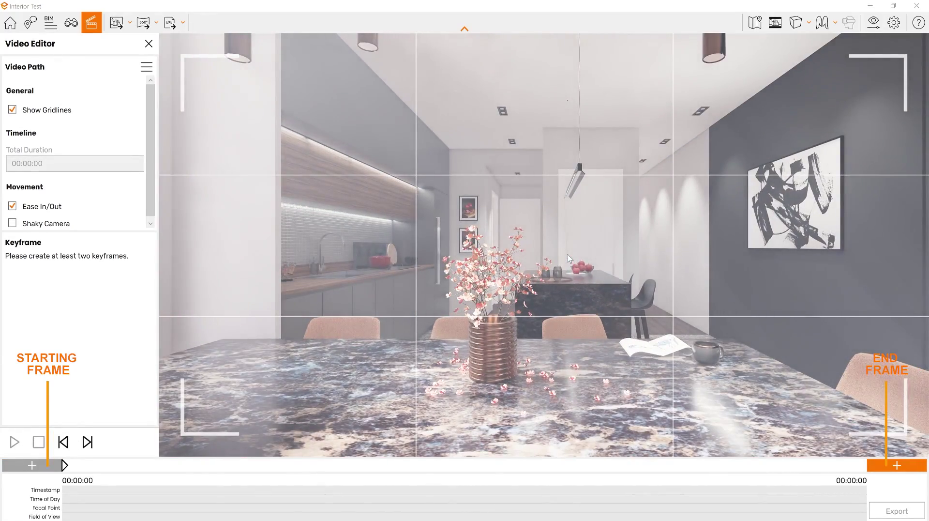
scroll(568, 257, "down", 3)
scroll(567, 257, "down", 2)
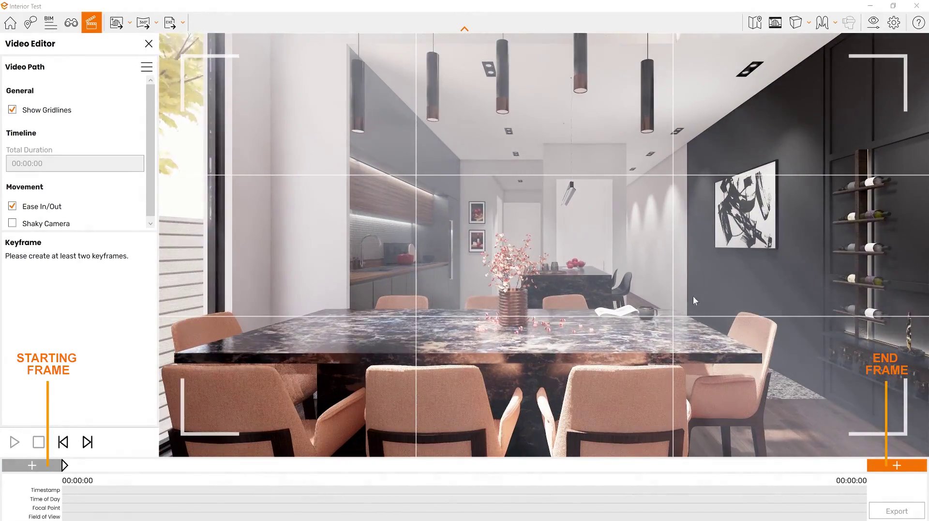
left_click(909, 468)
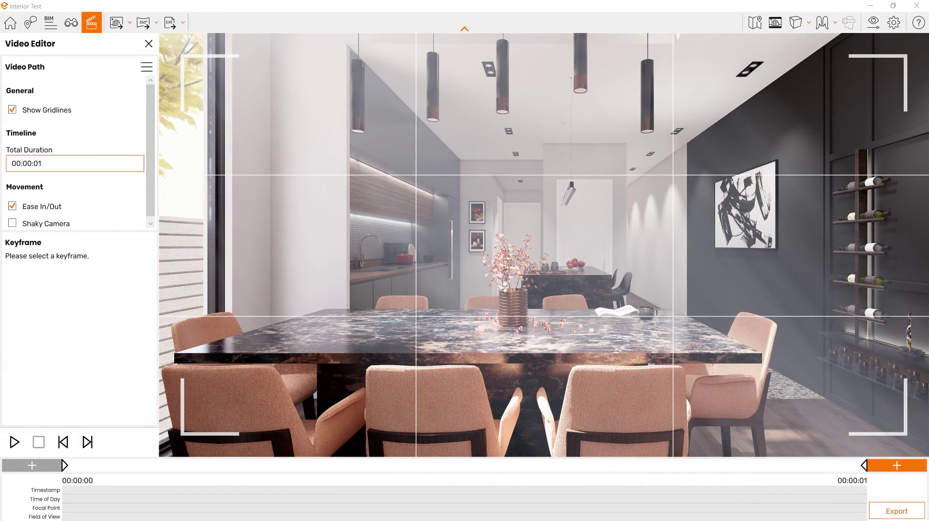
Step: Set the video path's total duration to 8 seconds
left_click(75, 163)
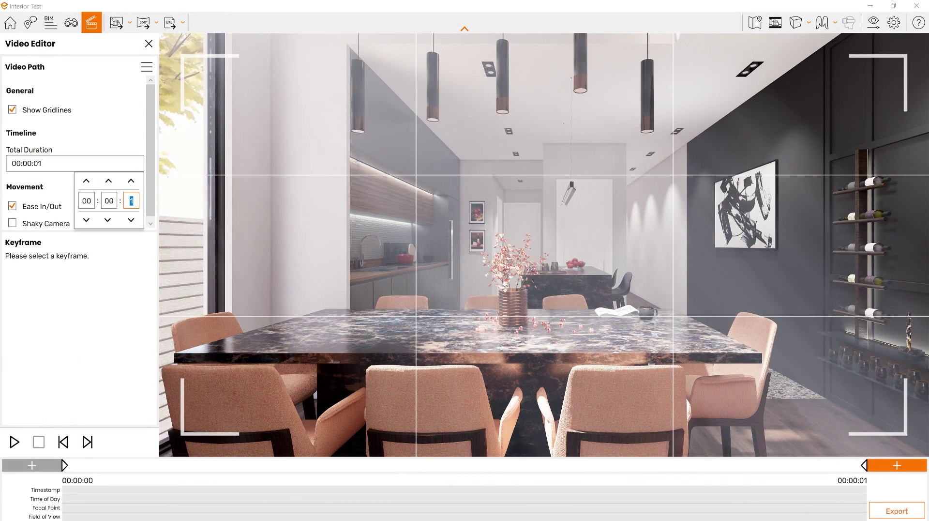
type("8")
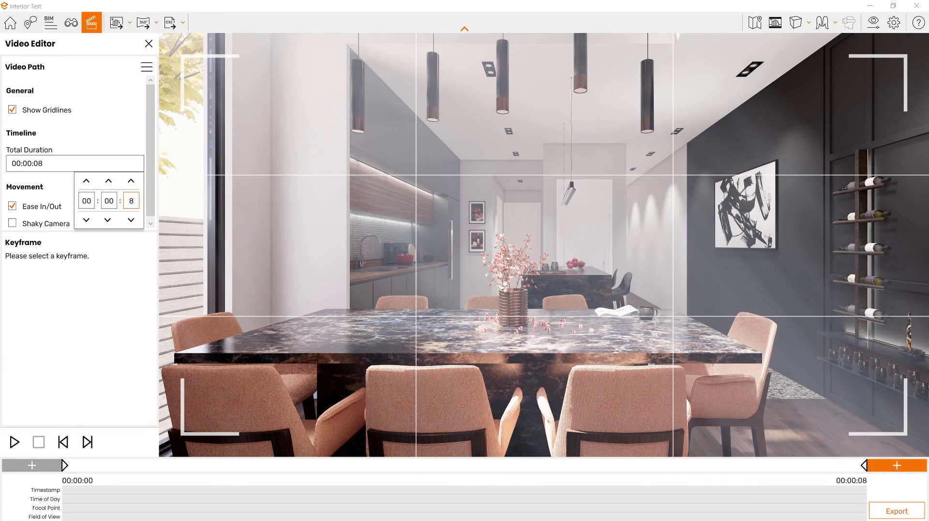
key("Return")
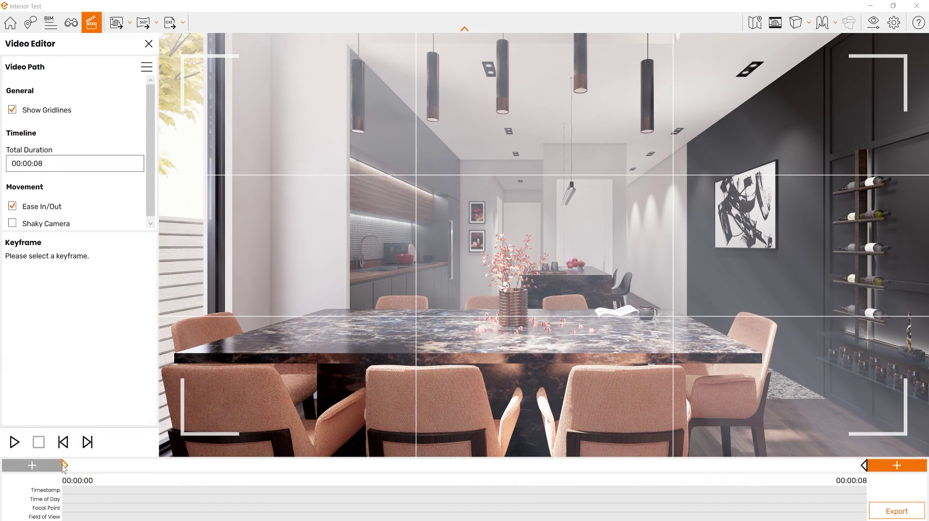
Step: Override the starting keyframe's time of day with 9:00 AM
left_click(65, 465)
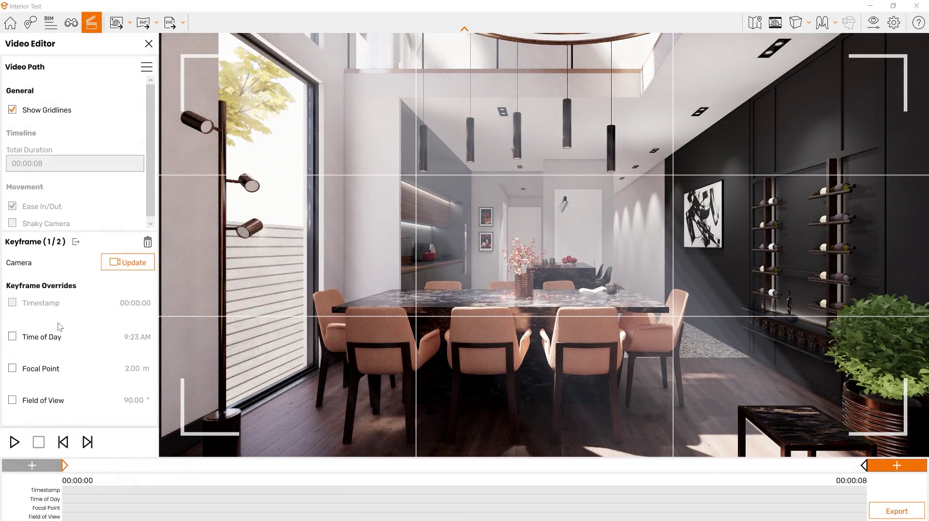
left_click(12, 336)
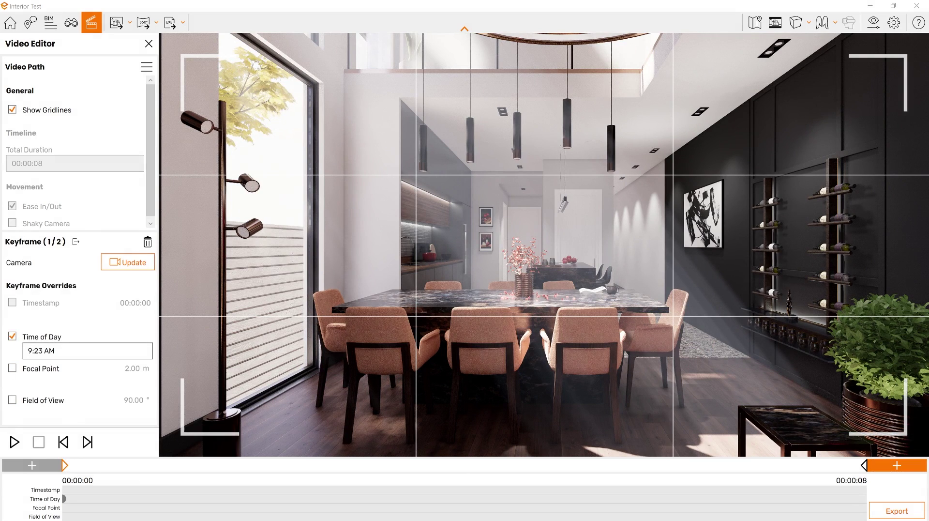
left_click(44, 350)
type("00")
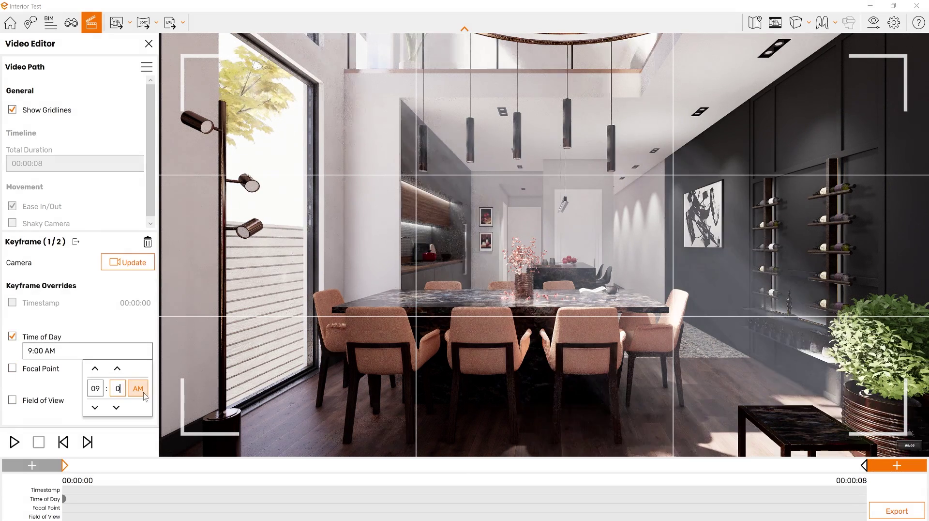
left_click(15, 371)
Step: Try the focal point and field of view overrides on the starting keyframe and switch both back off
left_click(13, 370)
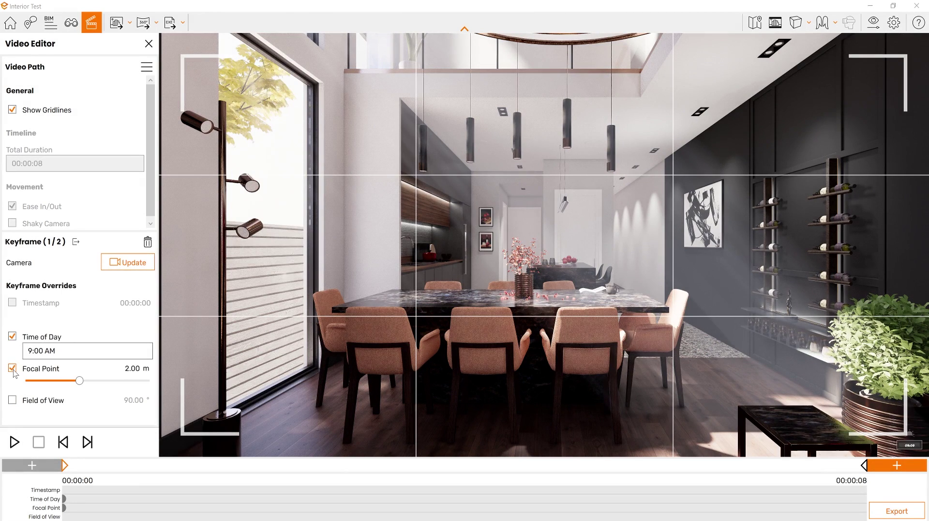
left_click(13, 370)
left_click(14, 400)
left_click(14, 400)
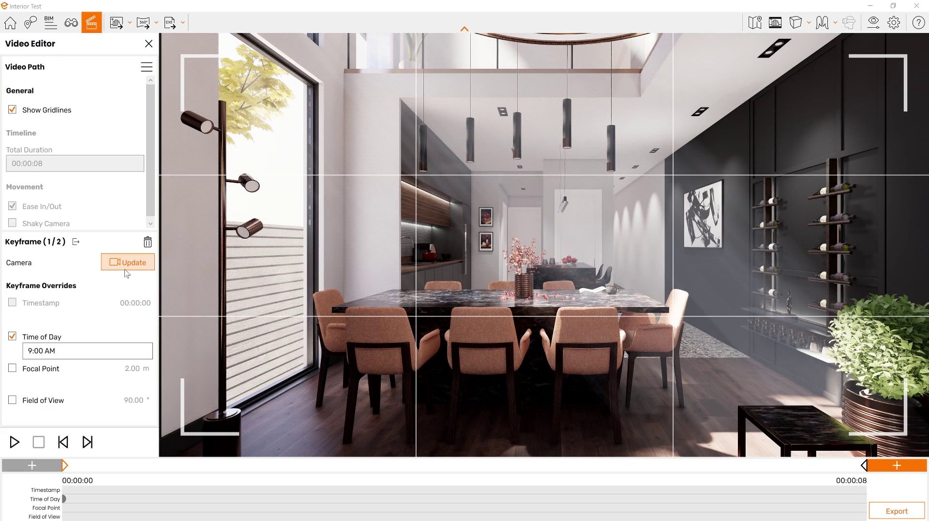
Step: Preview the video path and leave the starting keyframe's editing
left_click(15, 449)
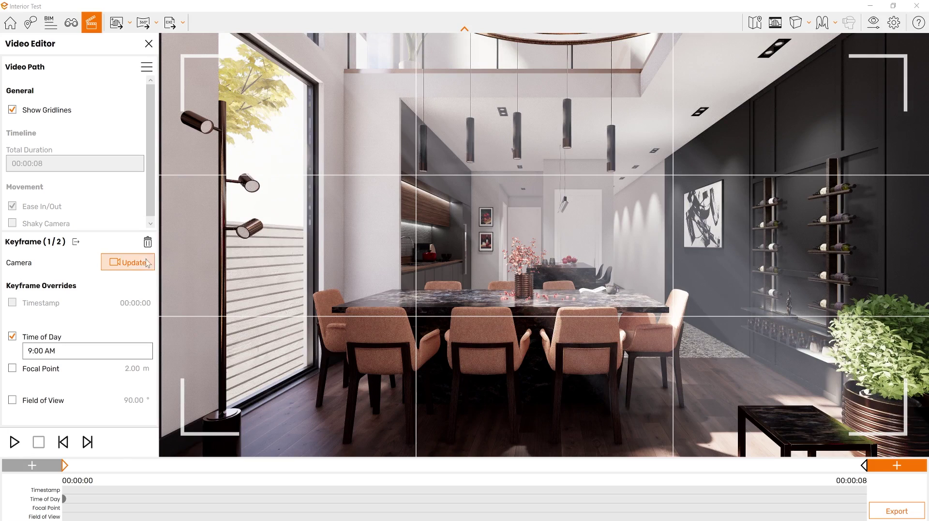
left_click(76, 241)
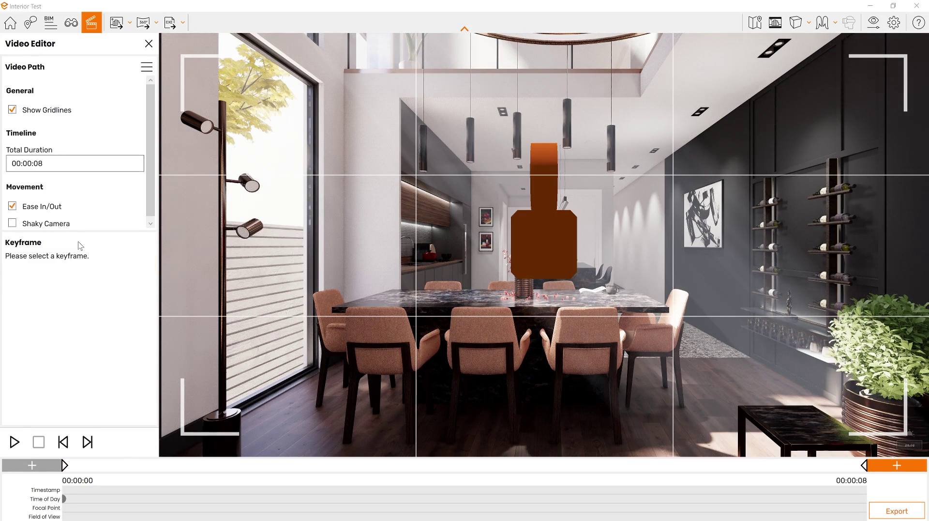
Step: Export the video path in Ultra HD resolution with Maximum compression quality at 60 frames per second
left_click(903, 511)
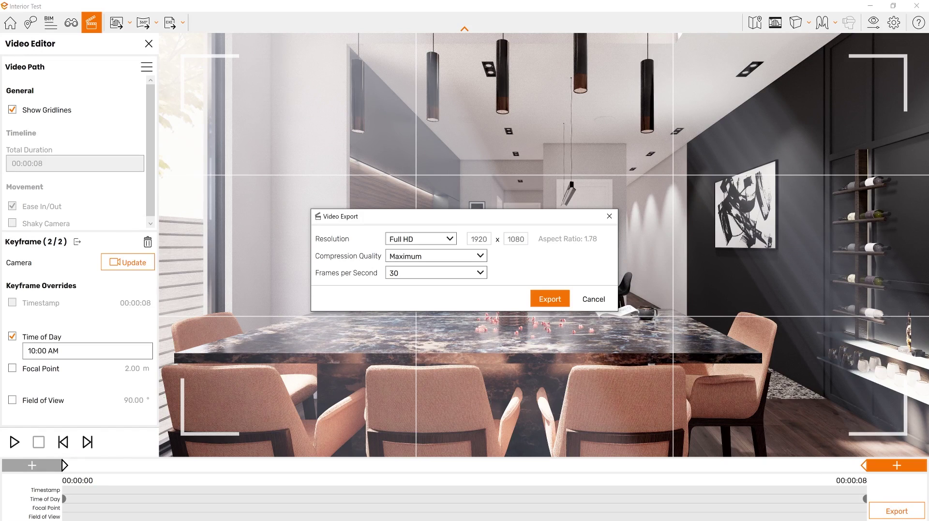
left_click(431, 239)
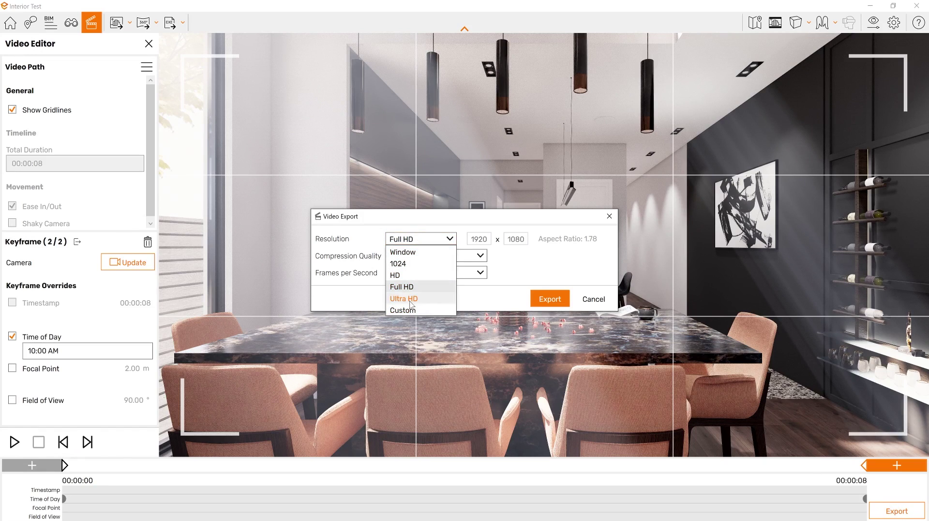
left_click(412, 298)
left_click(430, 258)
left_click(429, 259)
left_click(430, 272)
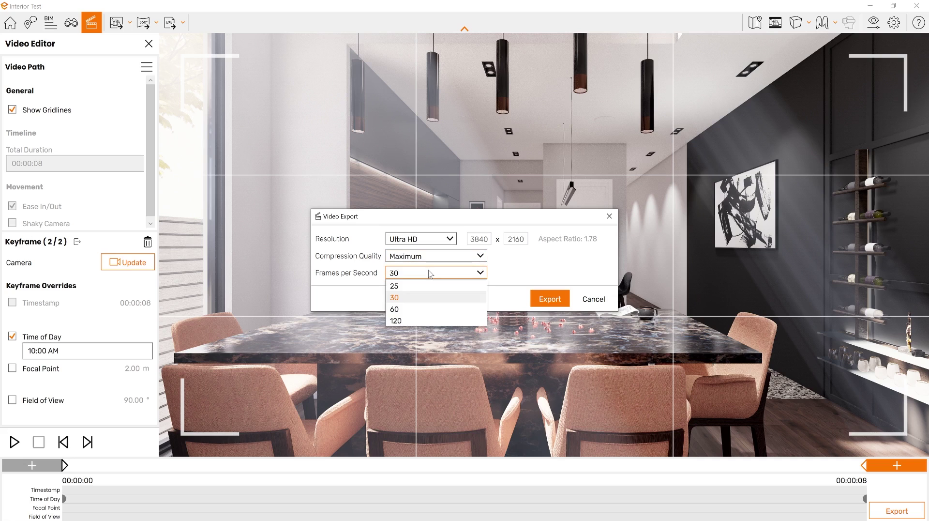
left_click(420, 308)
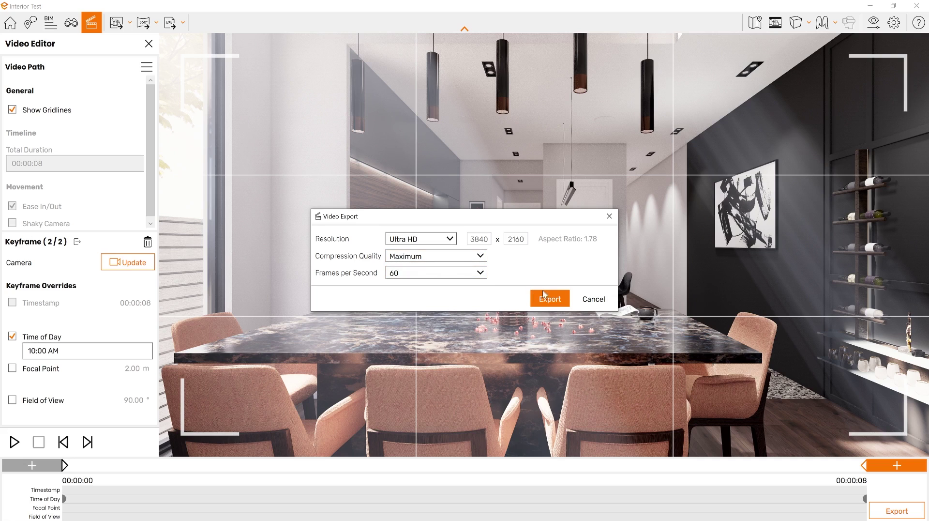
left_click(550, 299)
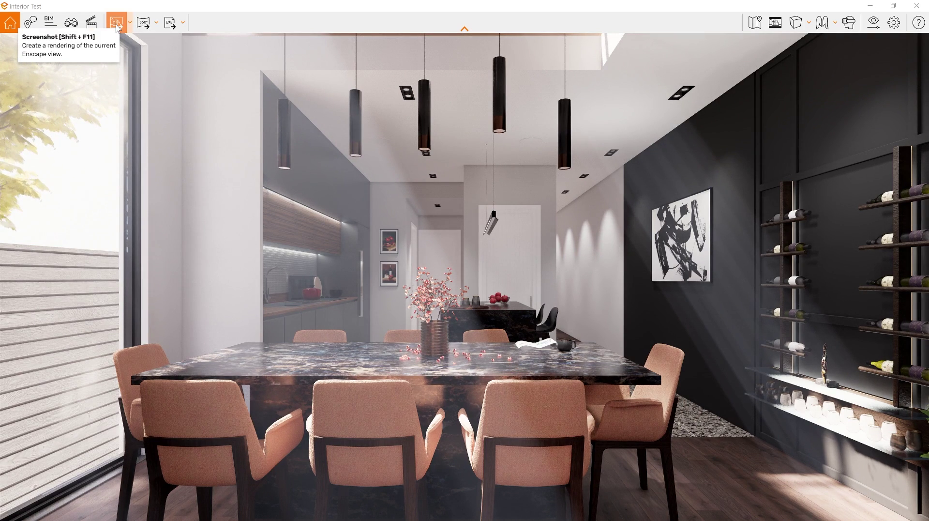
Step: Look through the available export types for screenshots, panoramas and standalone files
left_click(130, 26)
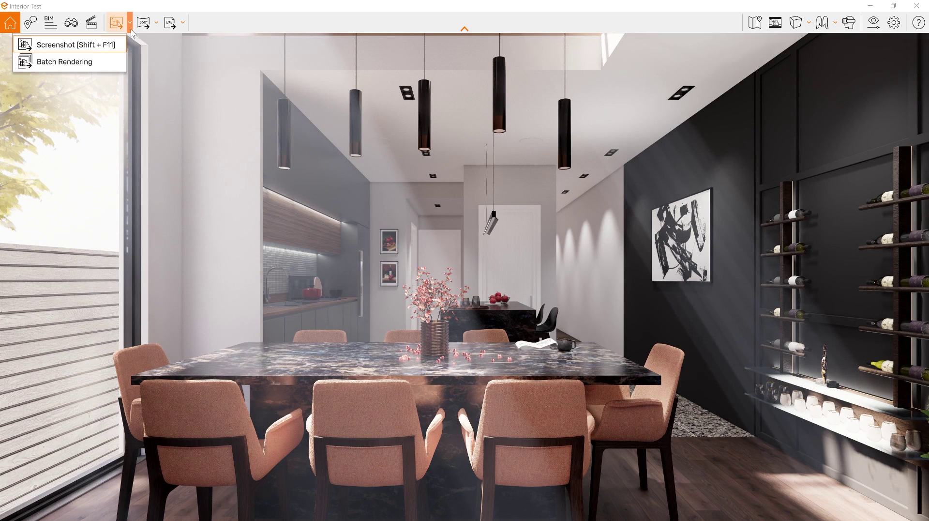
left_click(157, 23)
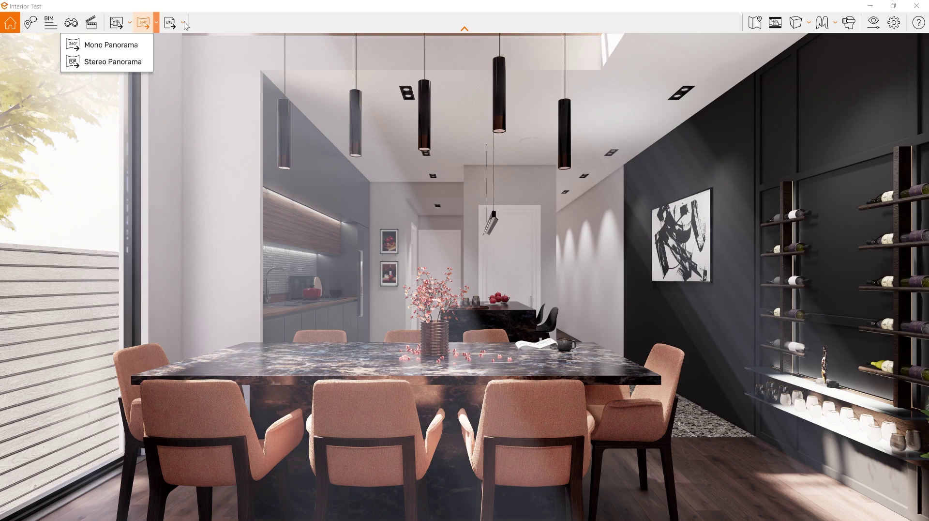
left_click(183, 24)
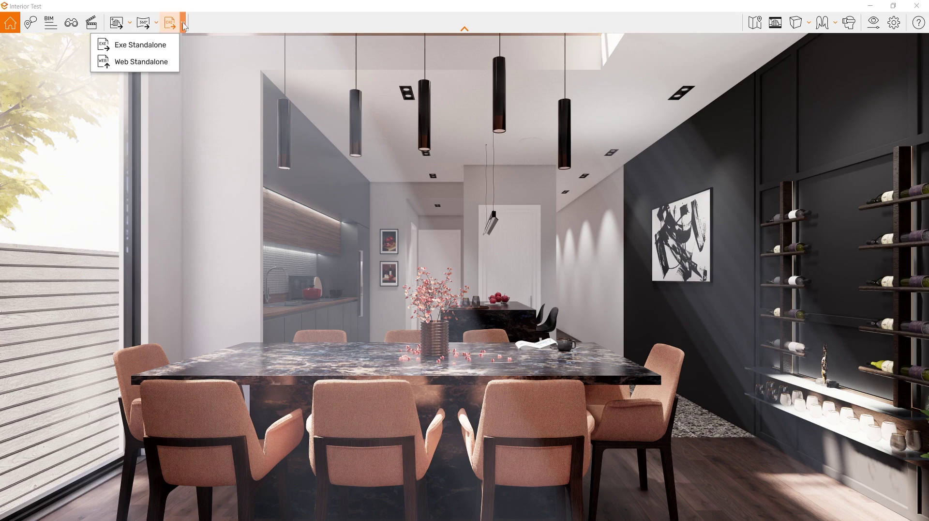
left_click(255, 53)
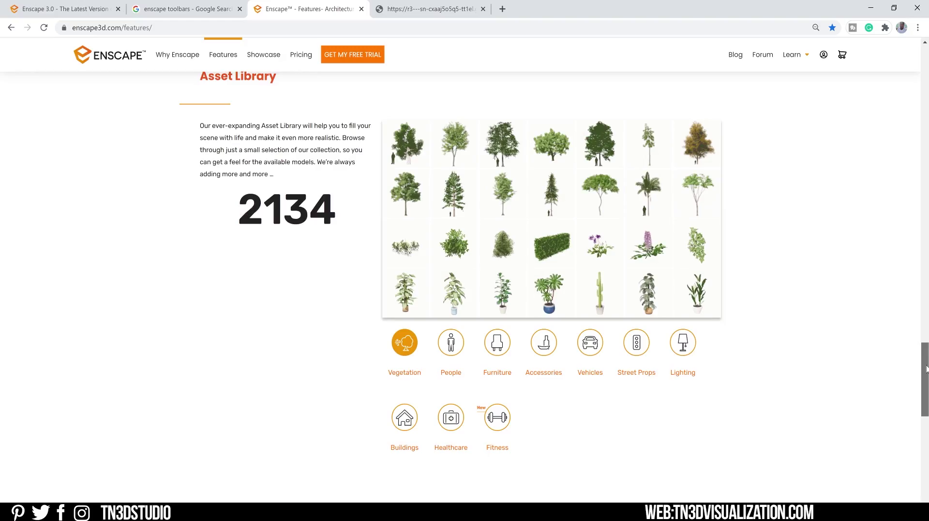
Step: Look through the Asset Library section of the Enscape features web page
left_click_drag(926, 369, 926, 428)
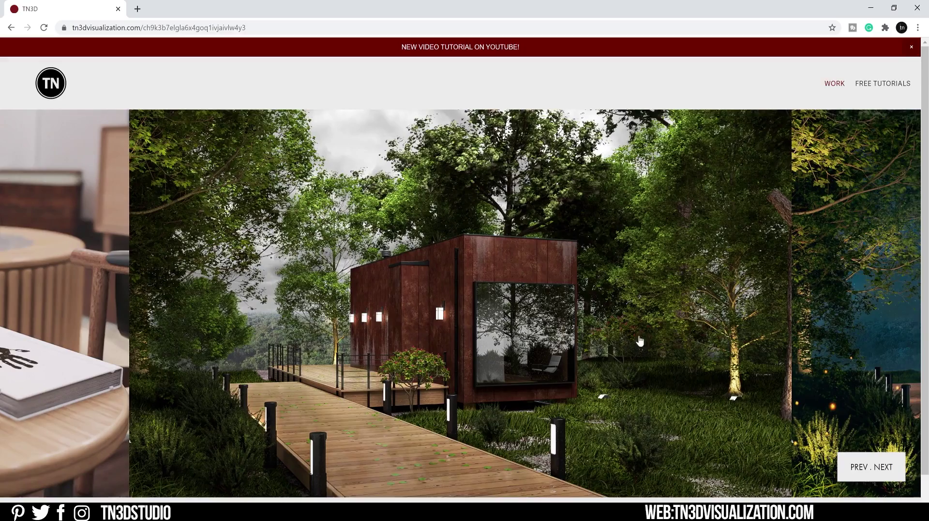
Step: View TN3D Studio's Instagram posts and open its Facebook page through the social links on the studio's website
scroll(42, 478, "down", 1)
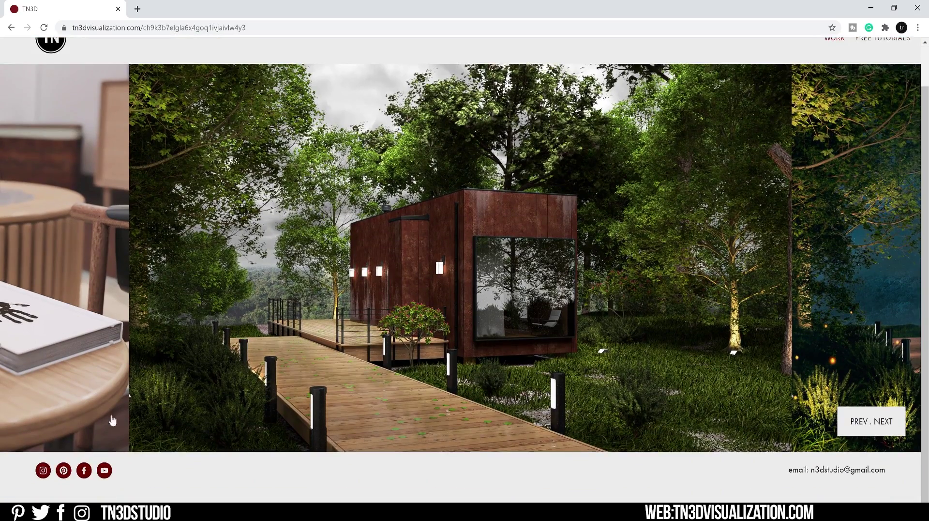
left_click(43, 471)
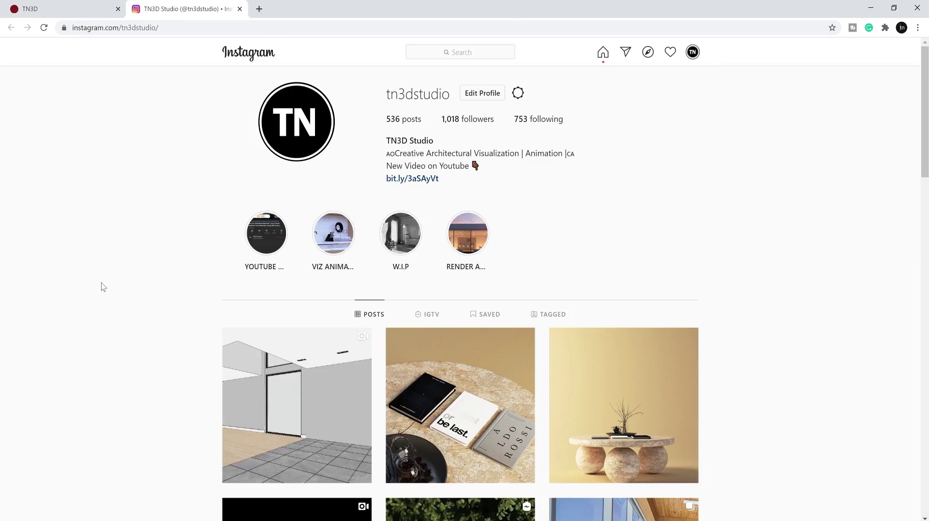
scroll(697, 194, "down", 4)
scroll(709, 197, "up", 4)
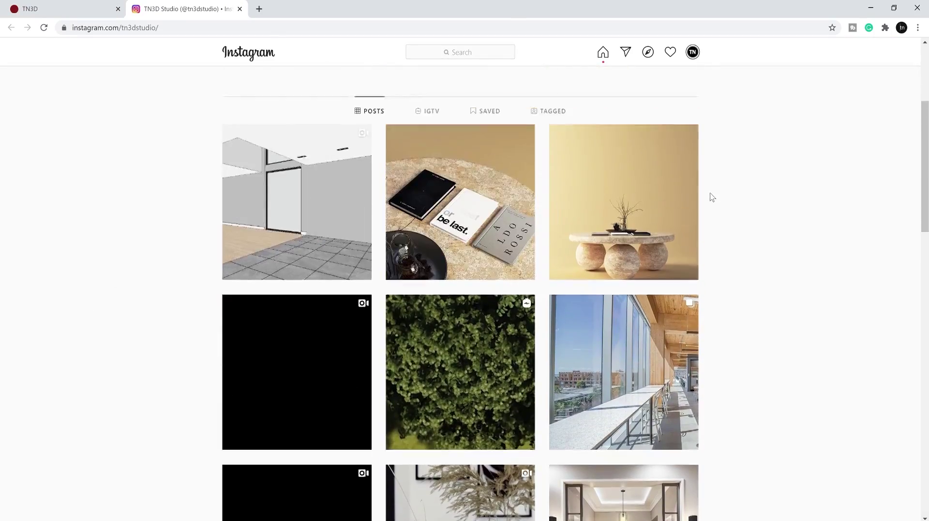
left_click(68, 8)
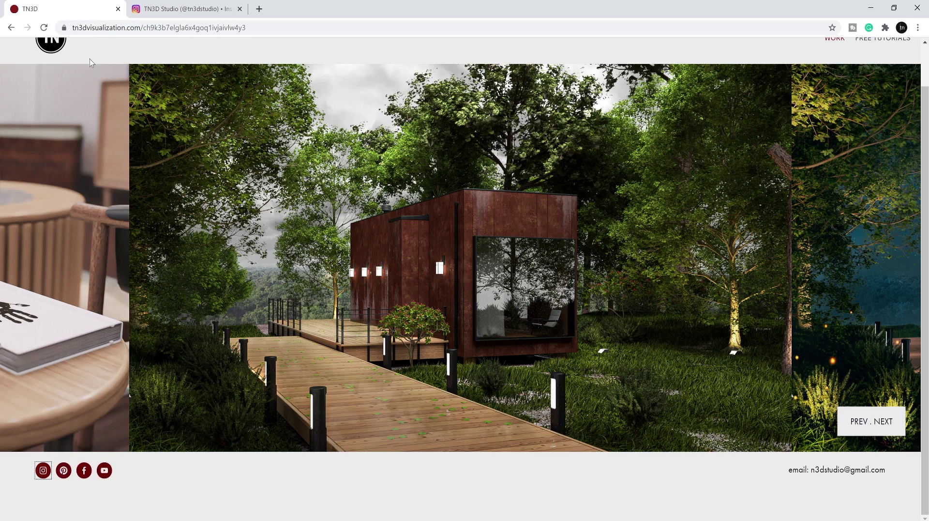
left_click(84, 471)
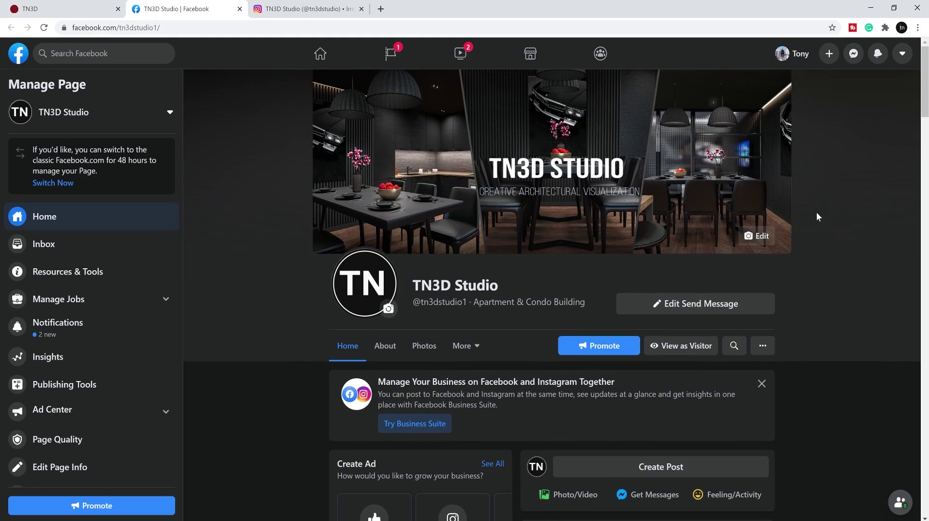